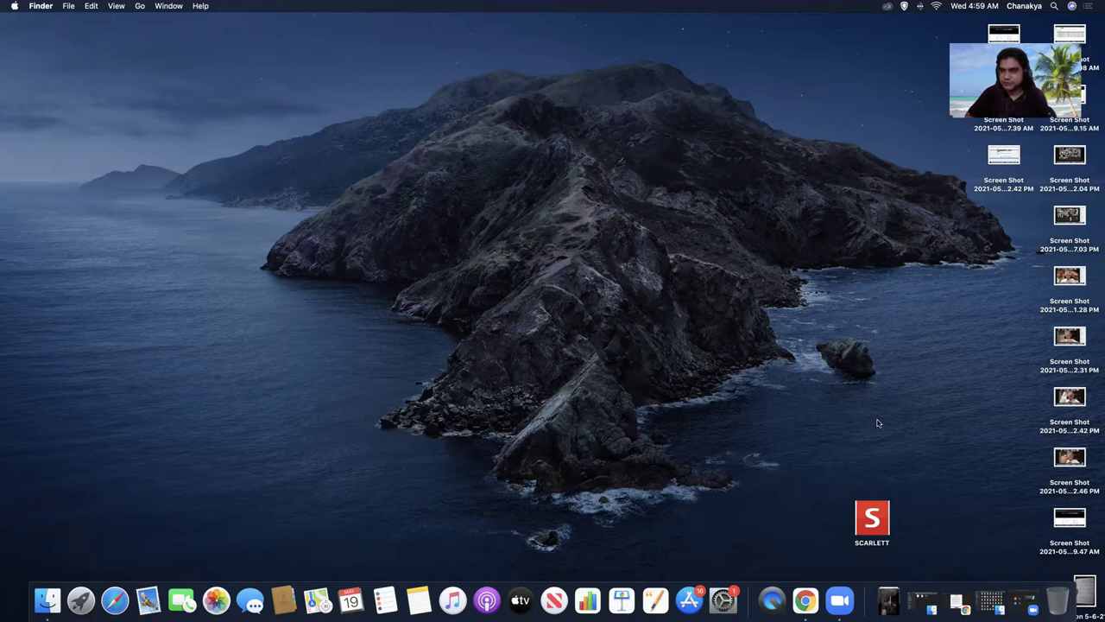
Step: Launch GarageBand and dismiss the missing-movie alert without locating the file
{"action": "key", "text": "F4"}
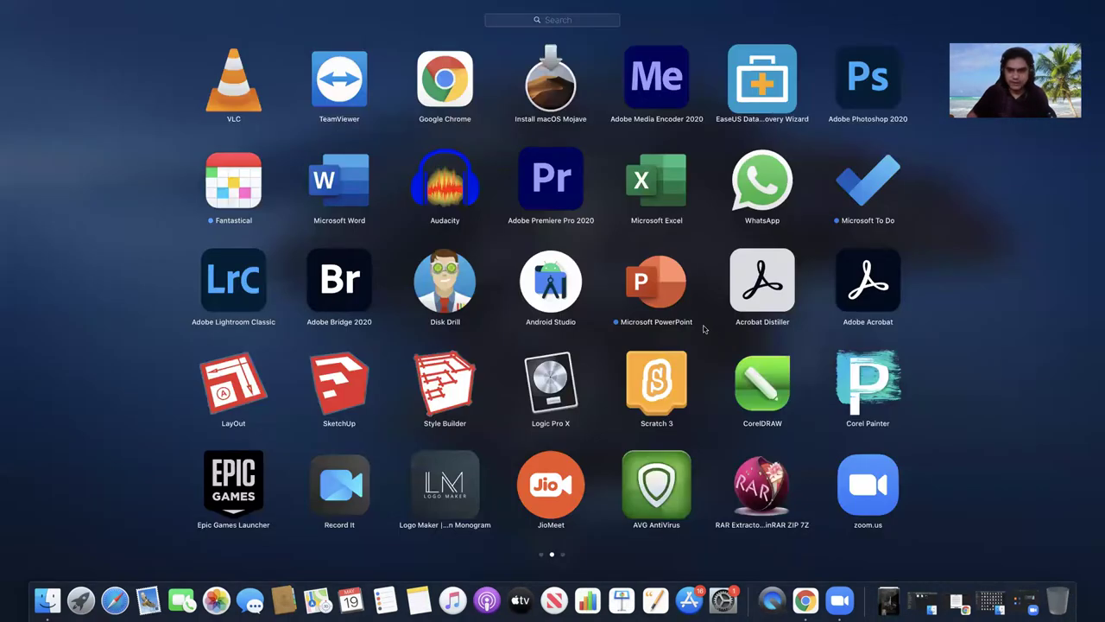
{"action": "scroll", "coordinate": [639, 300], "scroll_direction": "right", "scroll_amount": 3}
{"action": "scroll", "coordinate": [631, 298], "scroll_direction": "left", "scroll_amount": 6}
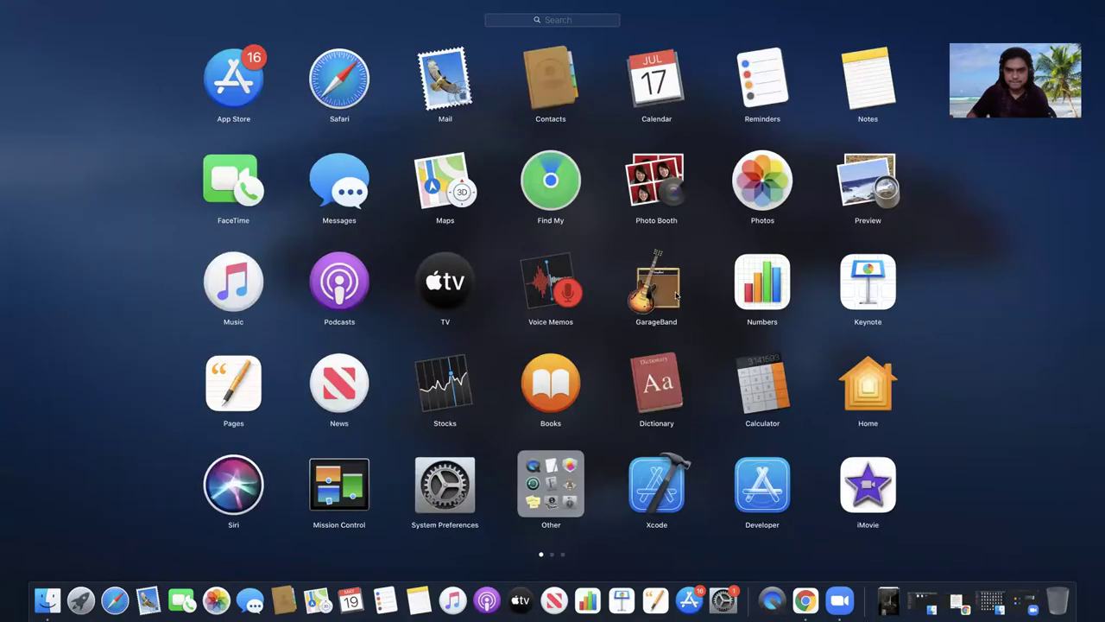
{"action": "left_click", "coordinate": [675, 295]}
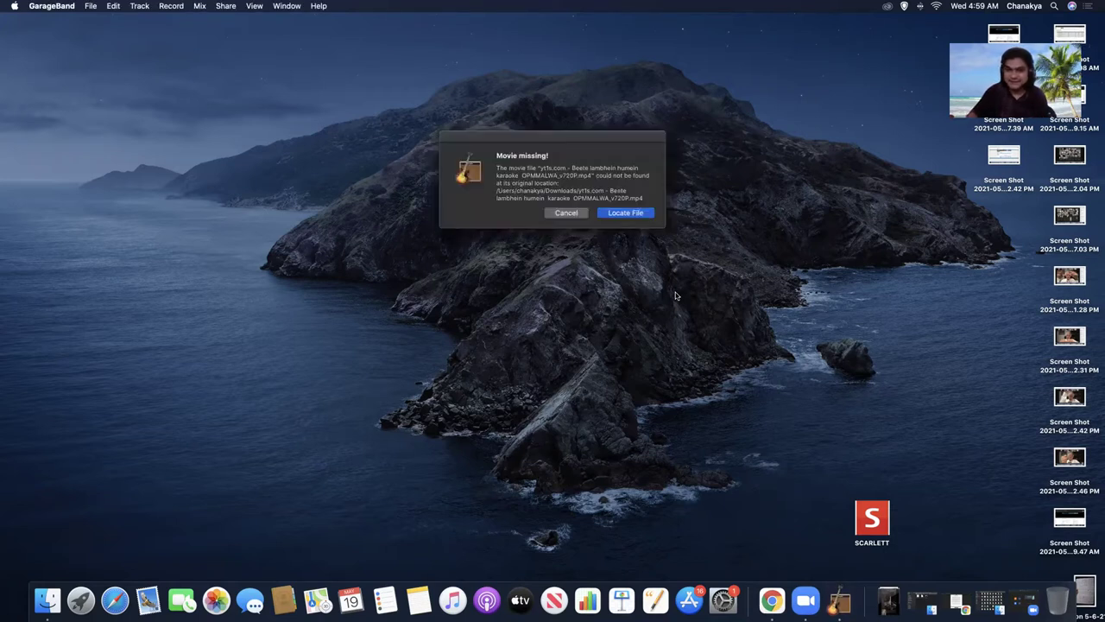
{"action": "left_click", "coordinate": [582, 217]}
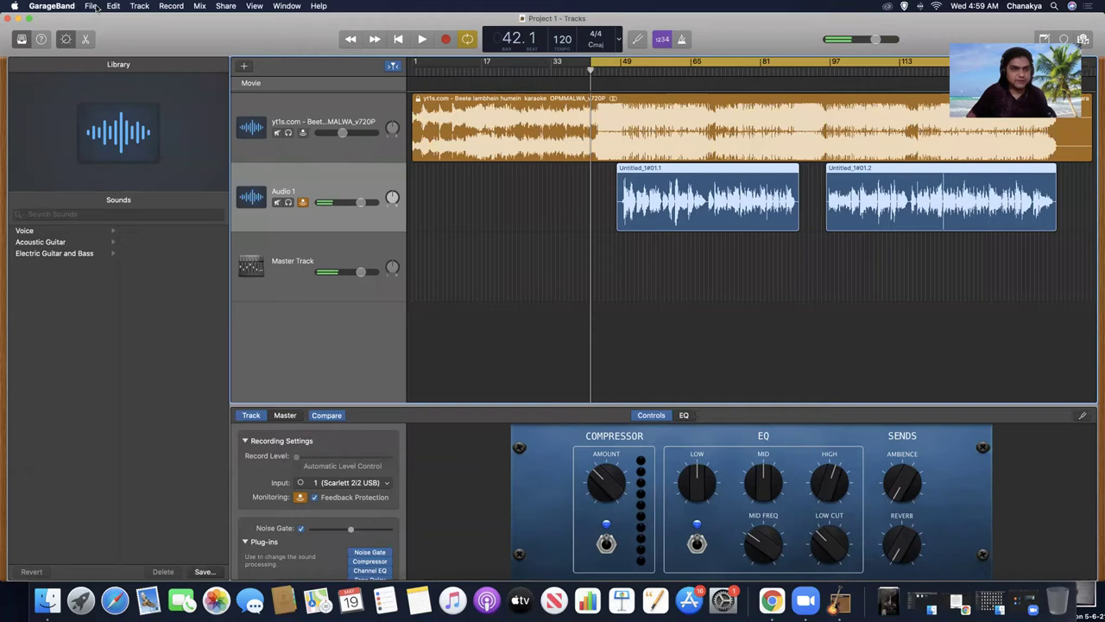
Step: Create a new empty project with a microphone audio track on Input 1 and instrument monitoring on
{"action": "left_click", "coordinate": [96, 8]}
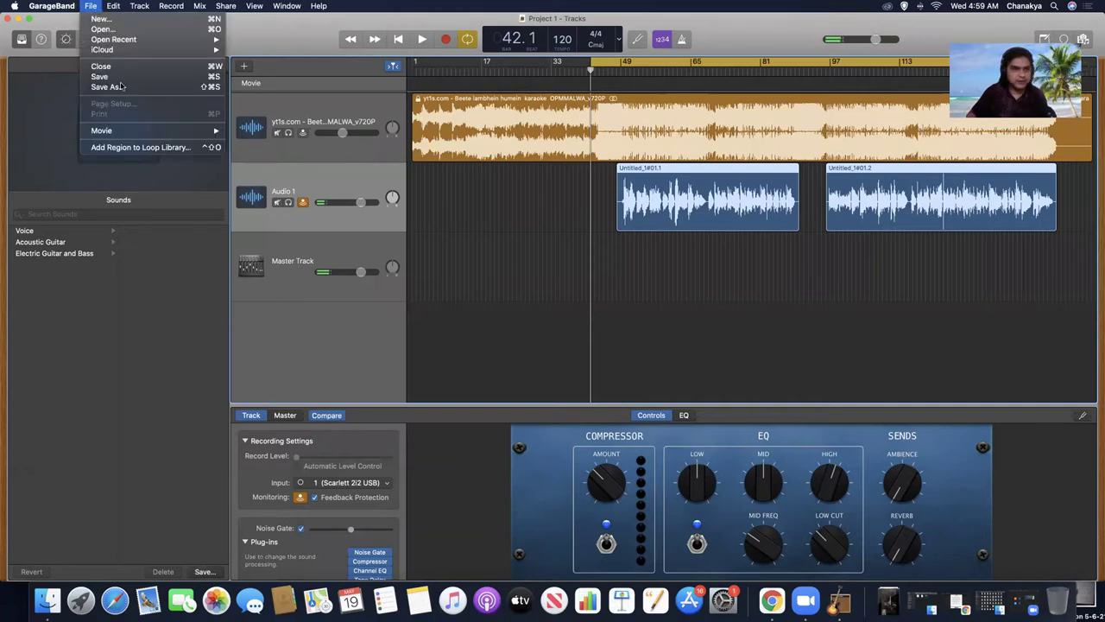
{"action": "mouse_move", "coordinate": [109, 6]}
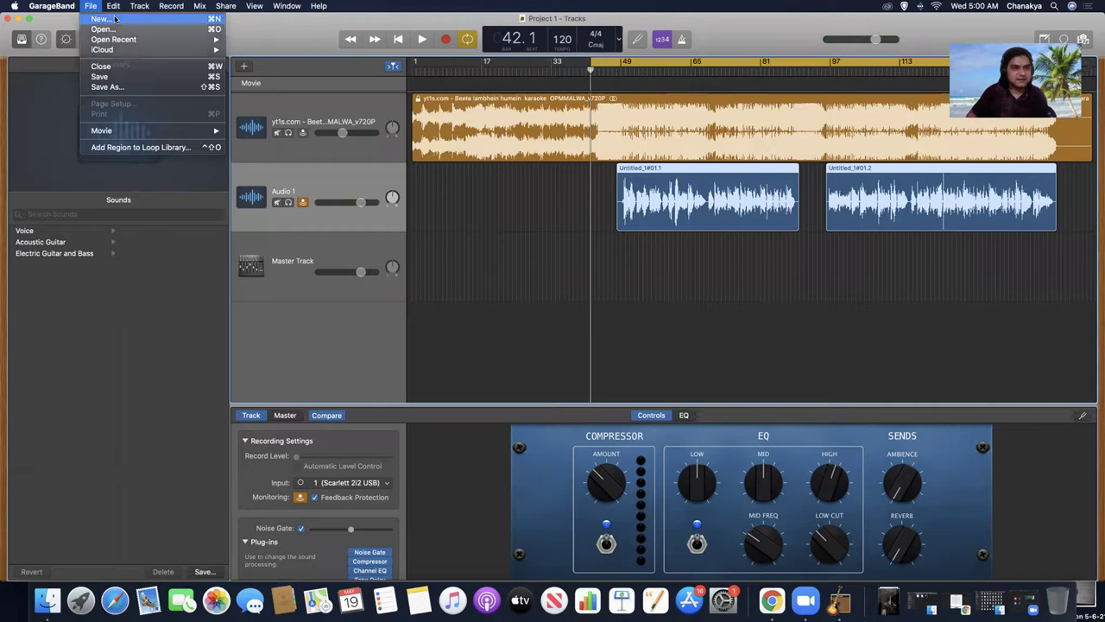
{"action": "left_click", "coordinate": [115, 18]}
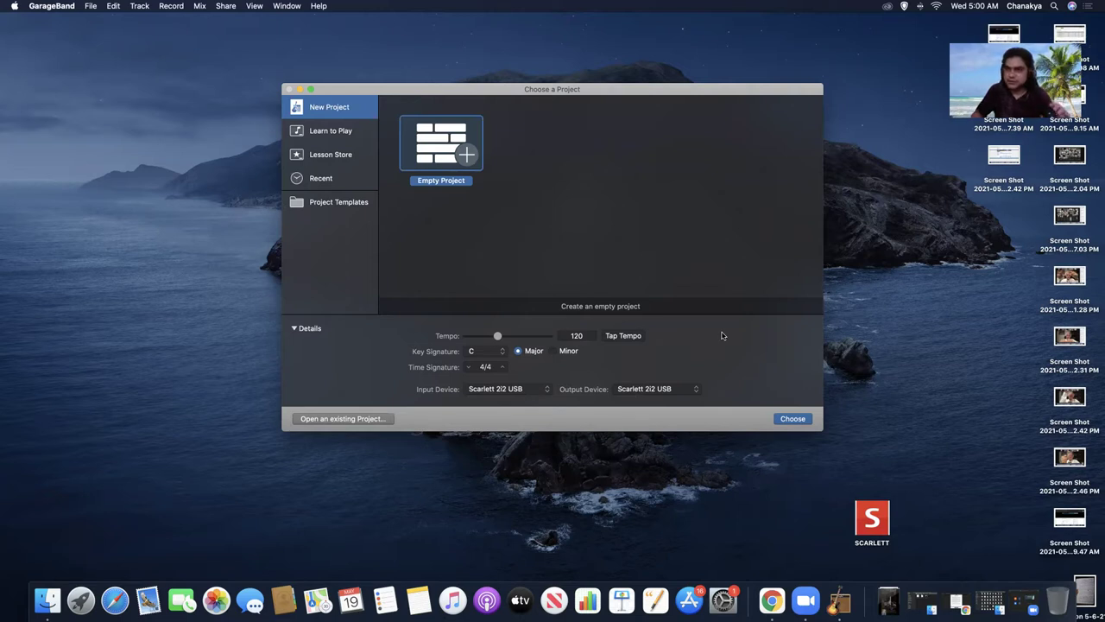
{"action": "left_click", "coordinate": [790, 420]}
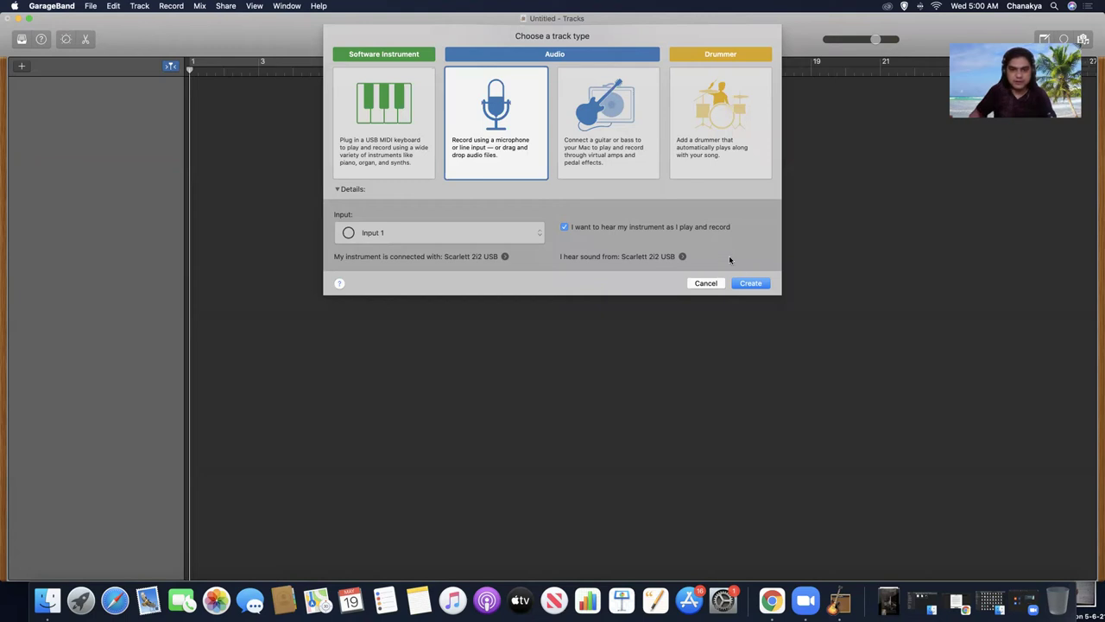
{"action": "left_click", "coordinate": [749, 285]}
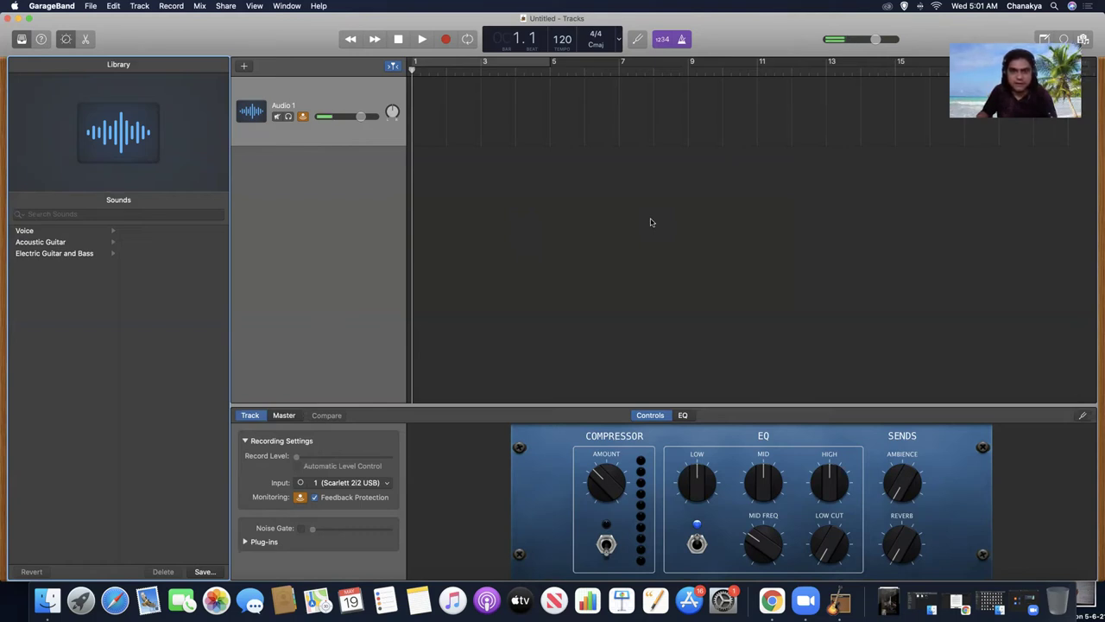
Step: Turn off the metronome and raise the Audio 1 track's volume to near maximum
{"action": "left_click", "coordinate": [683, 40]}
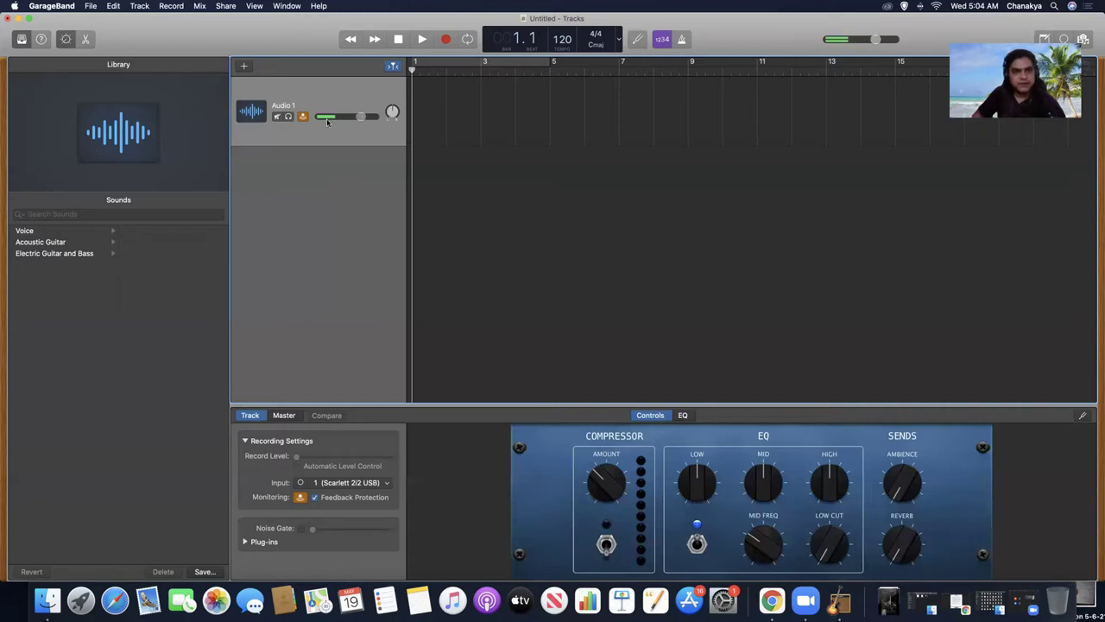
{"action": "mouse_move", "coordinate": [361, 116]}
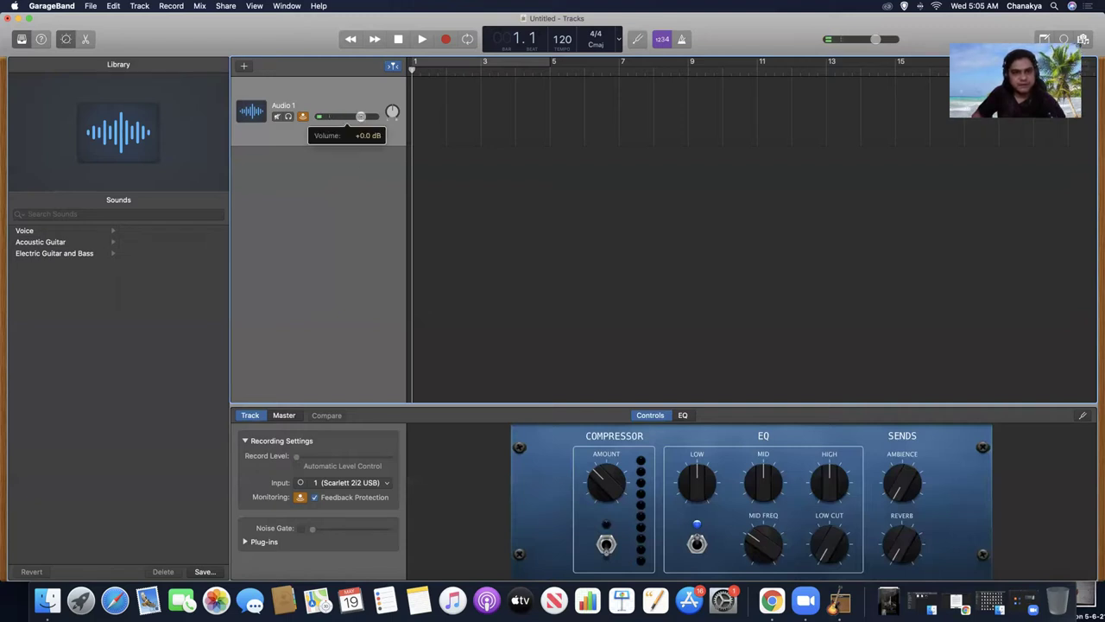
{"action": "left_click_drag", "start_coordinate": [361, 116], "coordinate": [374, 117]}
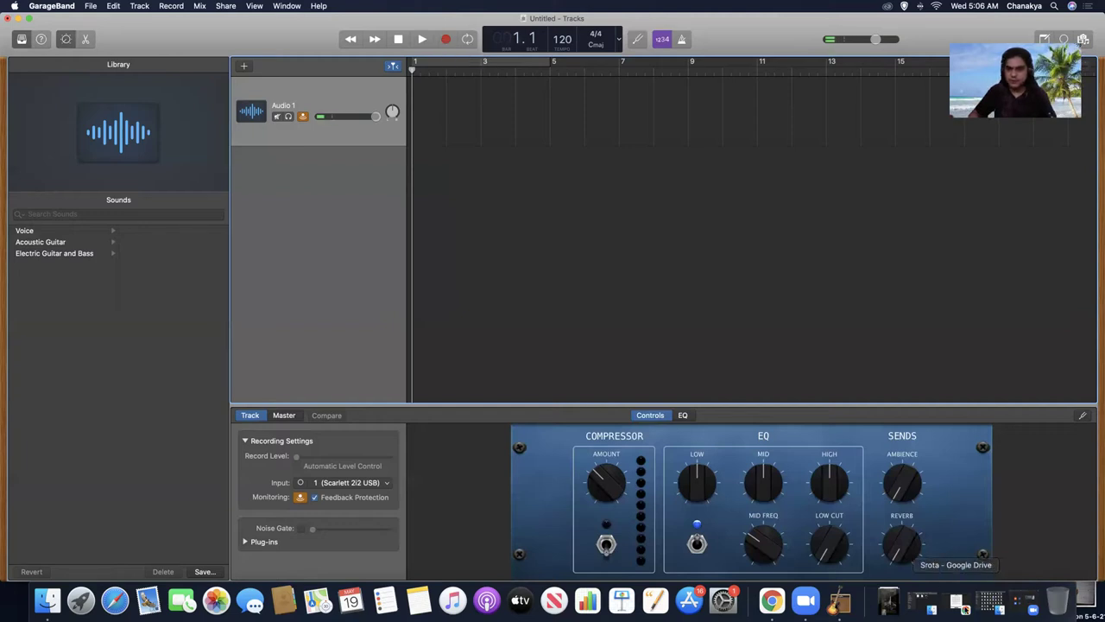
Step: Restore the minimized Chrome window showing SROTA.pdf at "What is Sixth Sense?" and return to the GarageBand project
{"action": "left_click", "coordinate": [956, 602]}
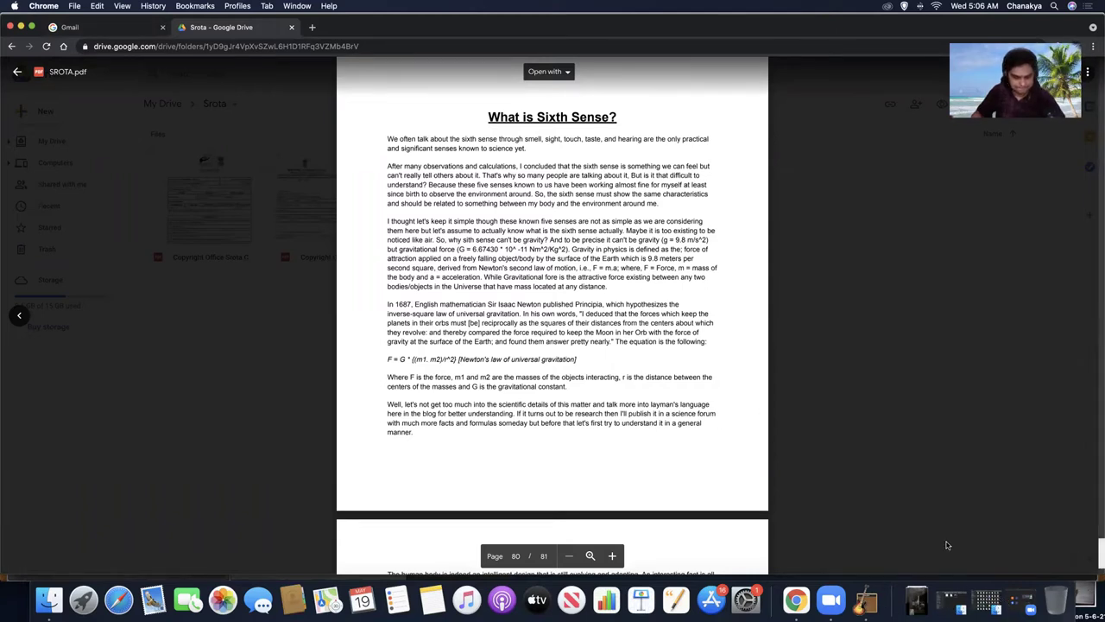
{"action": "key", "text": "ctrl+Up"}
{"action": "left_click", "coordinate": [462, 226]}
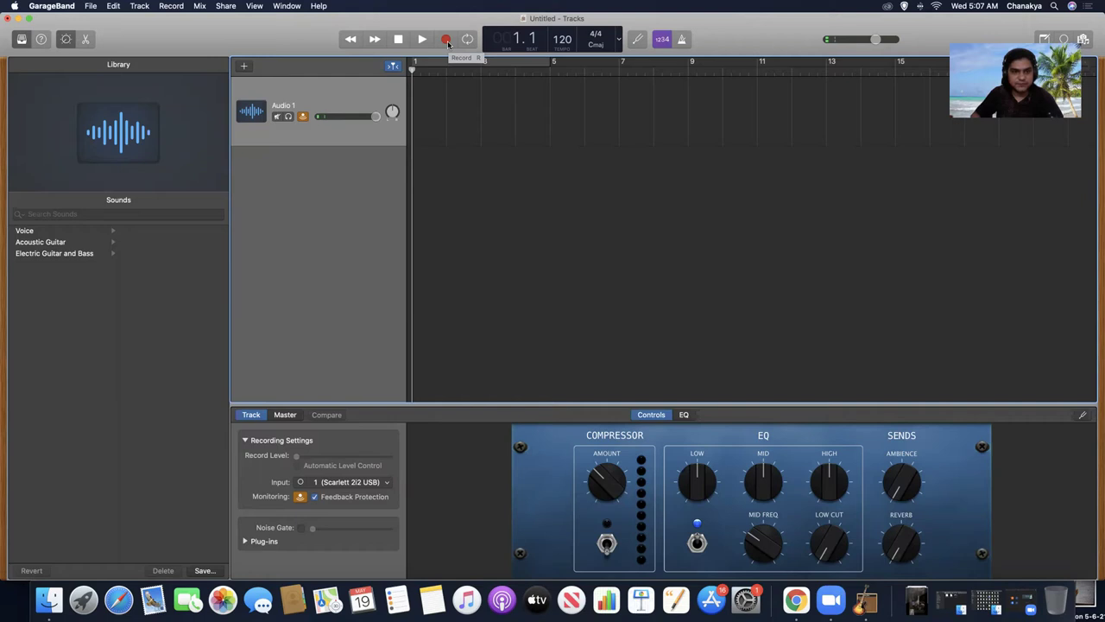
Step: Record a short test take of about six bars on the Audio 1 track and play it back
{"action": "left_click", "coordinate": [446, 40]}
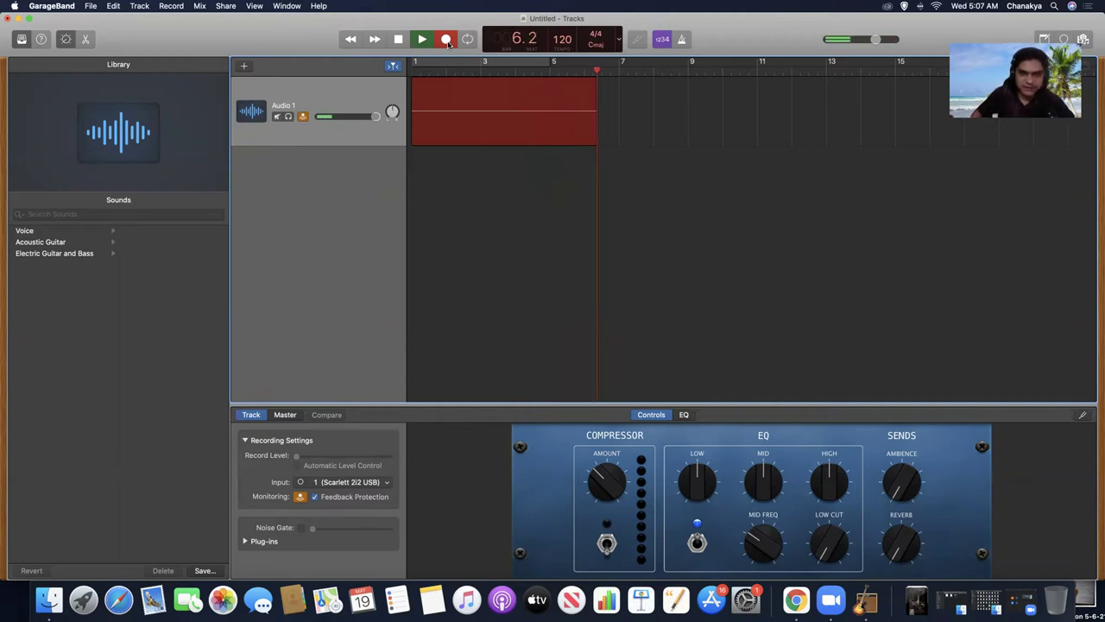
{"action": "left_click", "coordinate": [447, 41]}
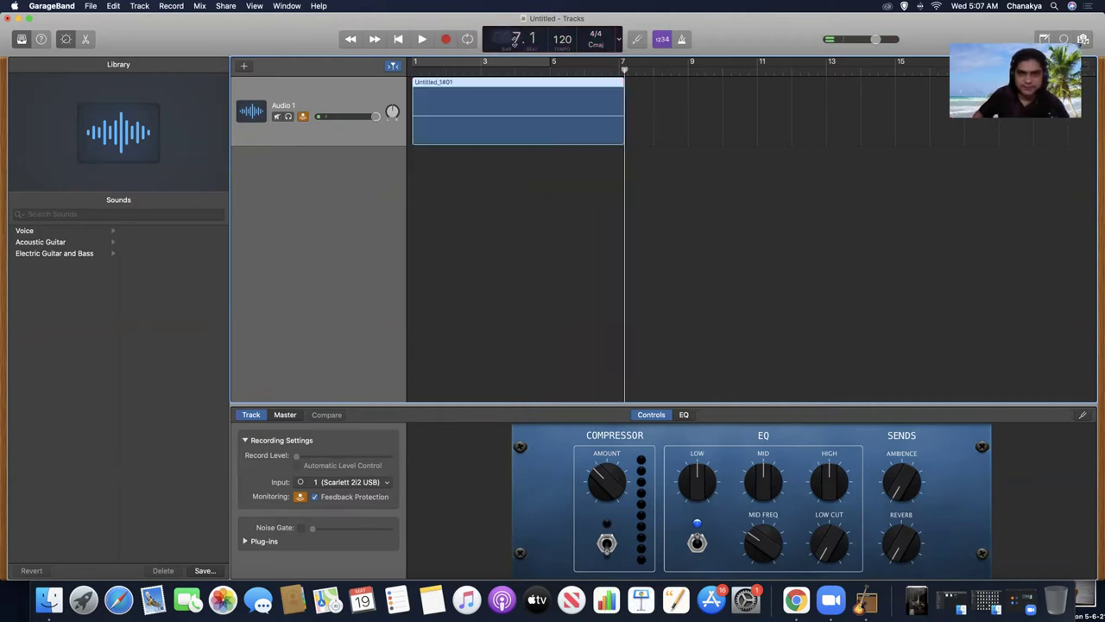
{"action": "key", "text": "space"}
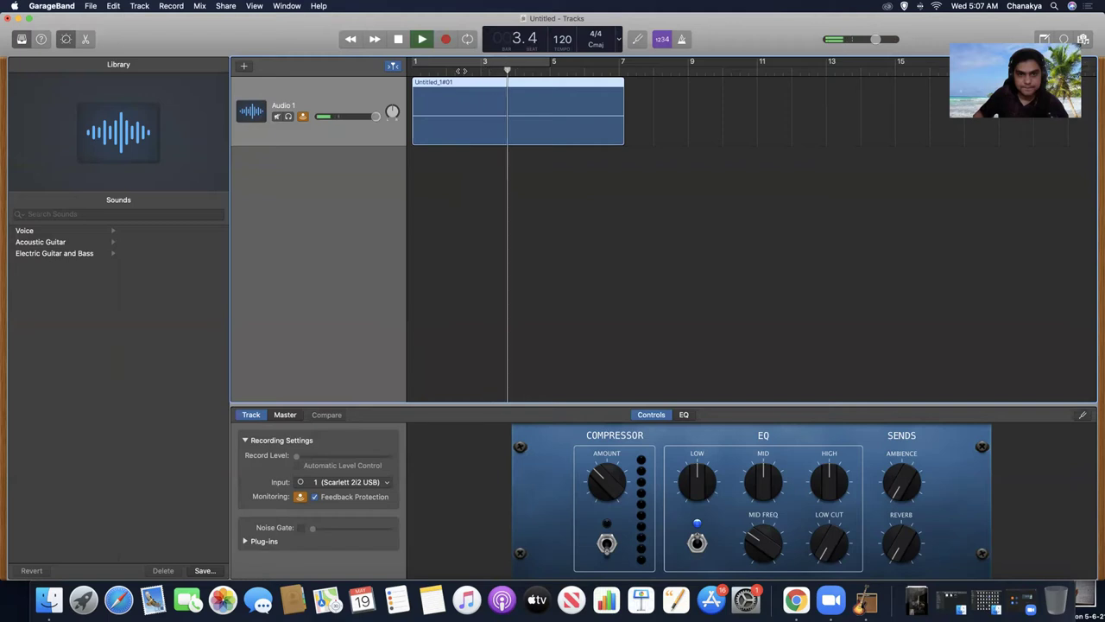
{"action": "key", "text": "space"}
Step: Delete the test take from the Audio 1 track and return the playhead to the start
{"action": "left_click_drag", "start_coordinate": [642, 181], "coordinate": [506, 81]}
{"action": "key", "text": "Delete"}
{"action": "key", "text": "Return"}
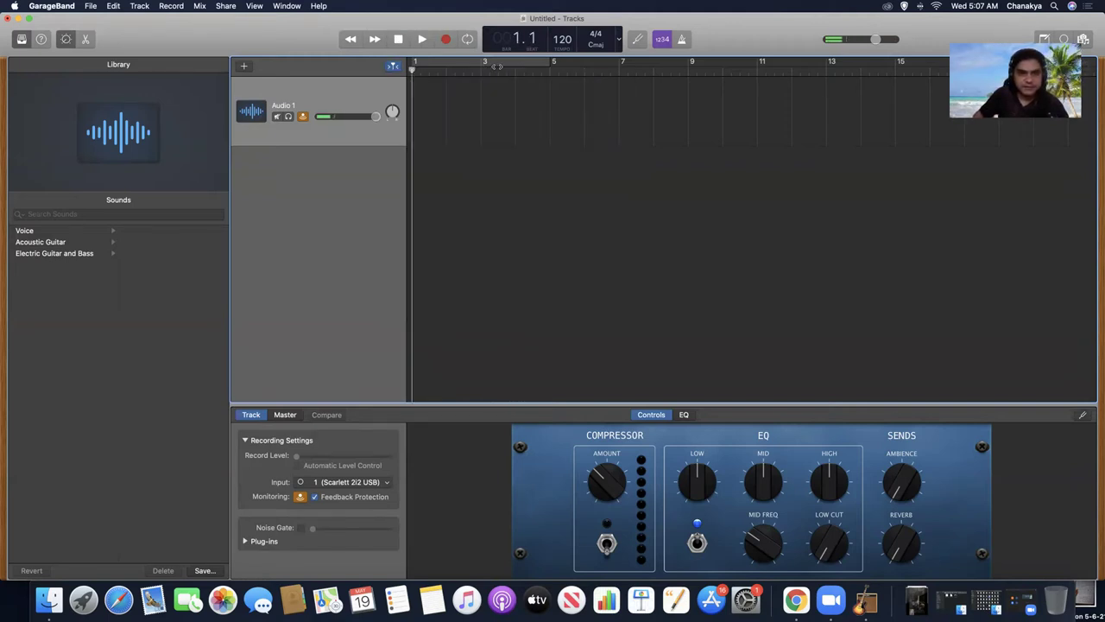
Step: Record a take on Audio 1 while reading "What is Sixth Sense?" through page 81 of SROTA.pdf in Chrome, stopping at about bar 229
{"action": "left_click", "coordinate": [447, 40]}
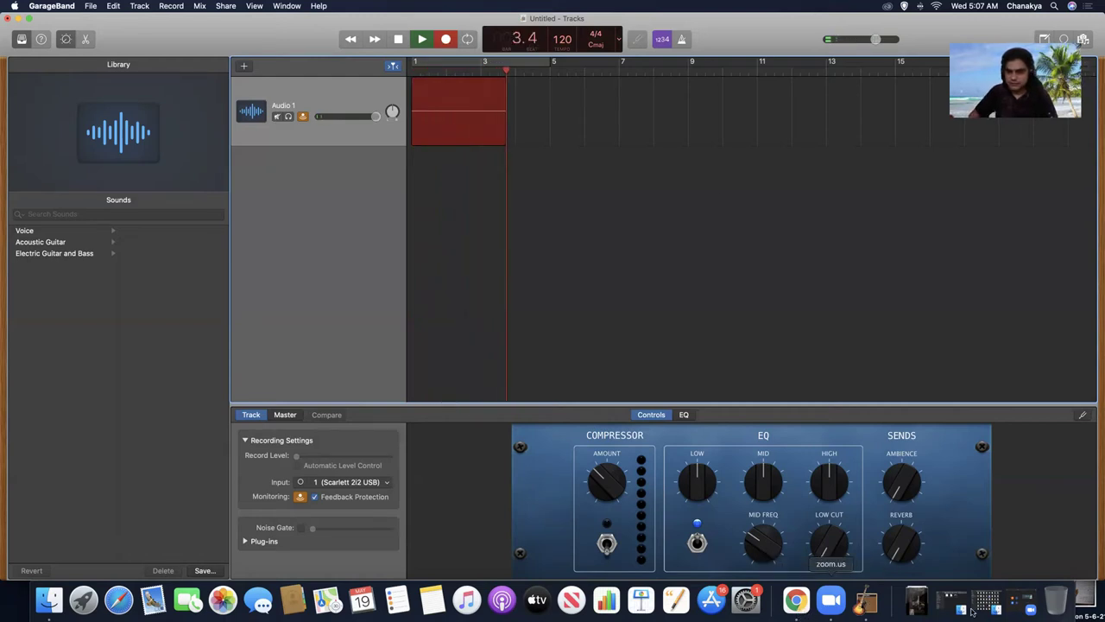
{"action": "left_click", "coordinate": [797, 609]}
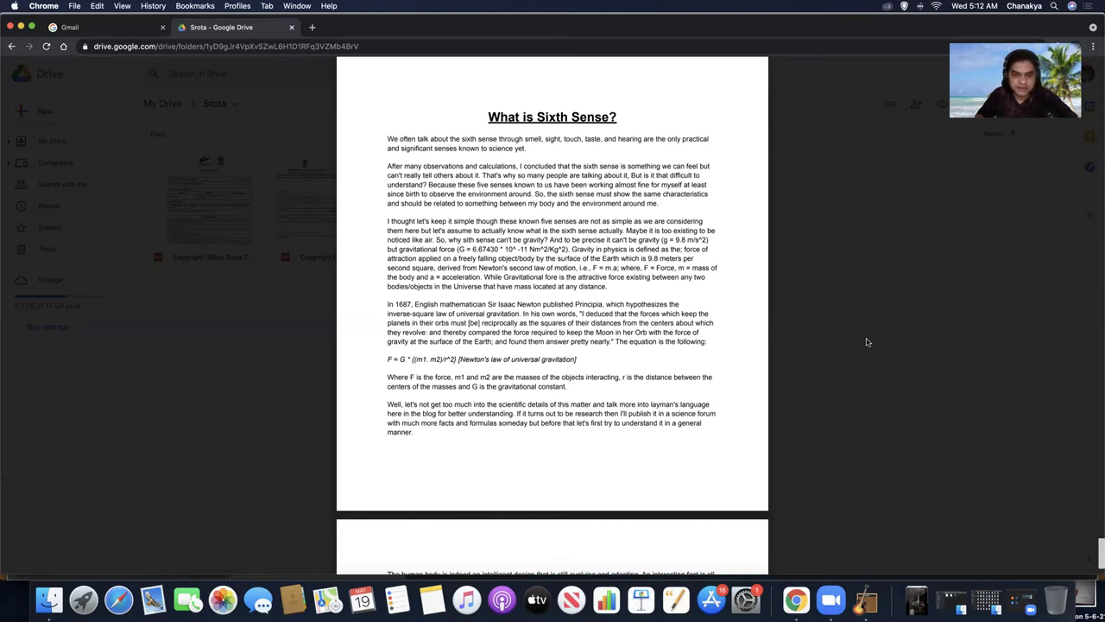
{"action": "scroll", "coordinate": [868, 342], "scroll_direction": "down", "scroll_amount": 3}
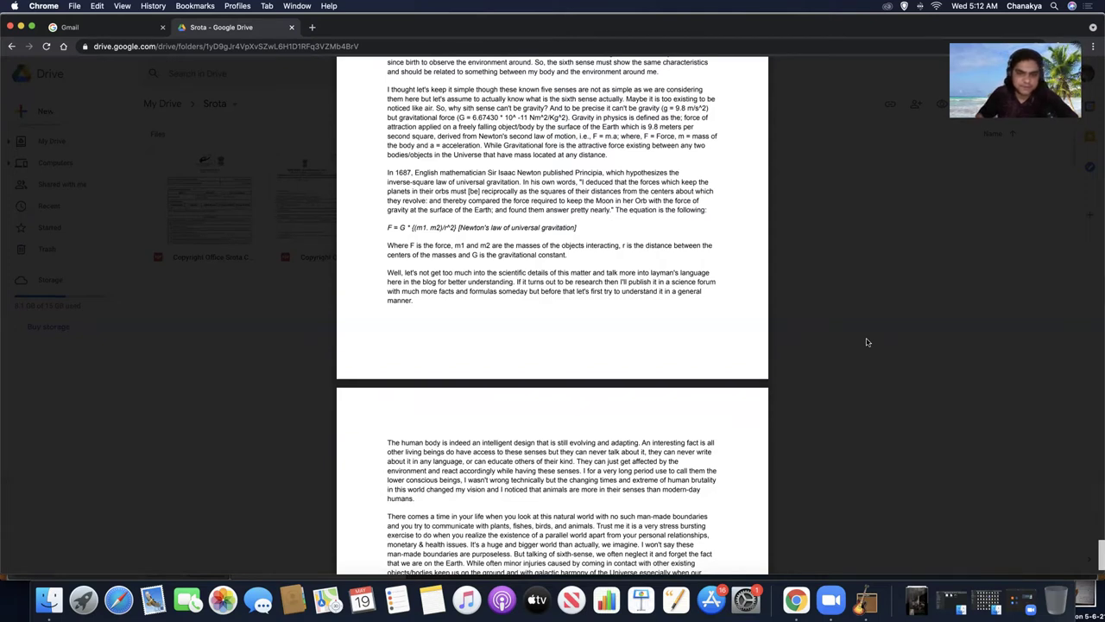
{"action": "scroll", "coordinate": [867, 341], "scroll_direction": "down", "scroll_amount": 5}
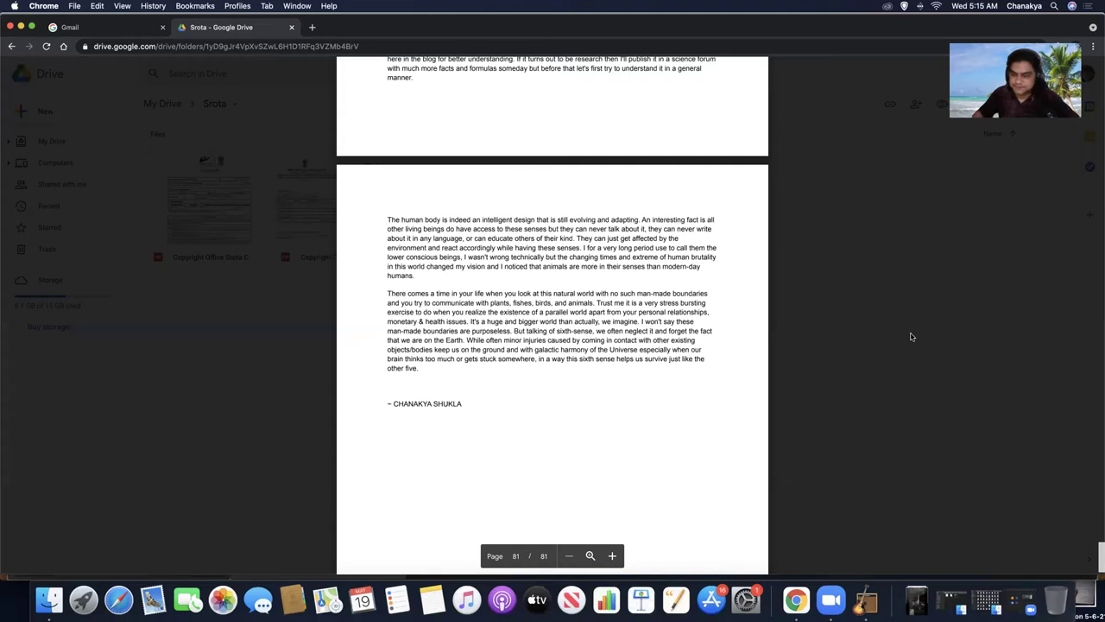
{"action": "key", "text": "ctrl+Up"}
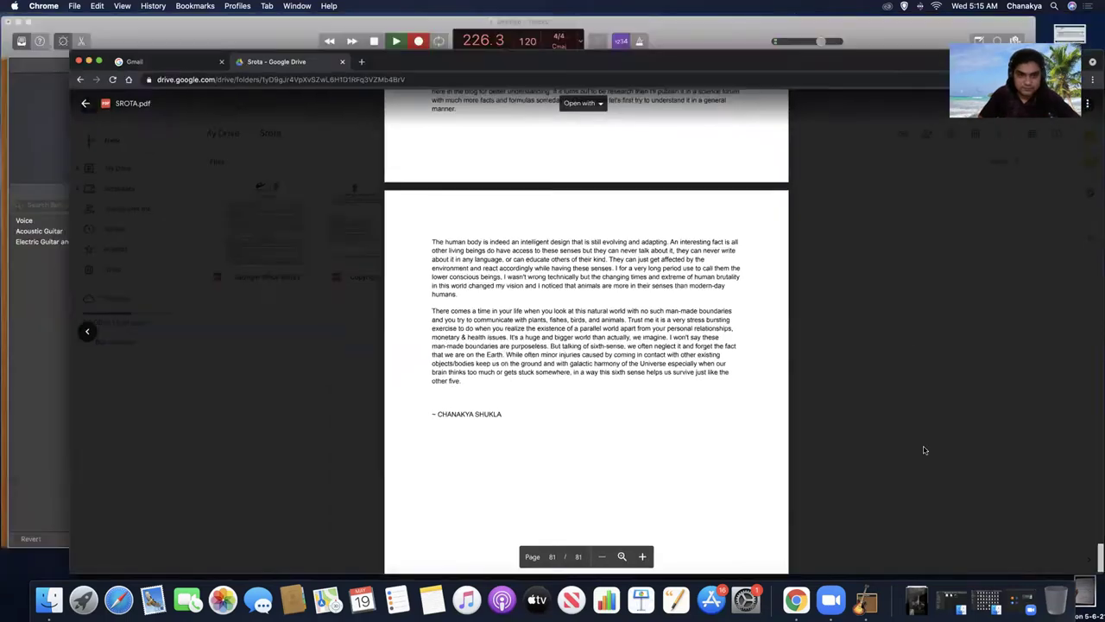
{"action": "left_click", "coordinate": [475, 226]}
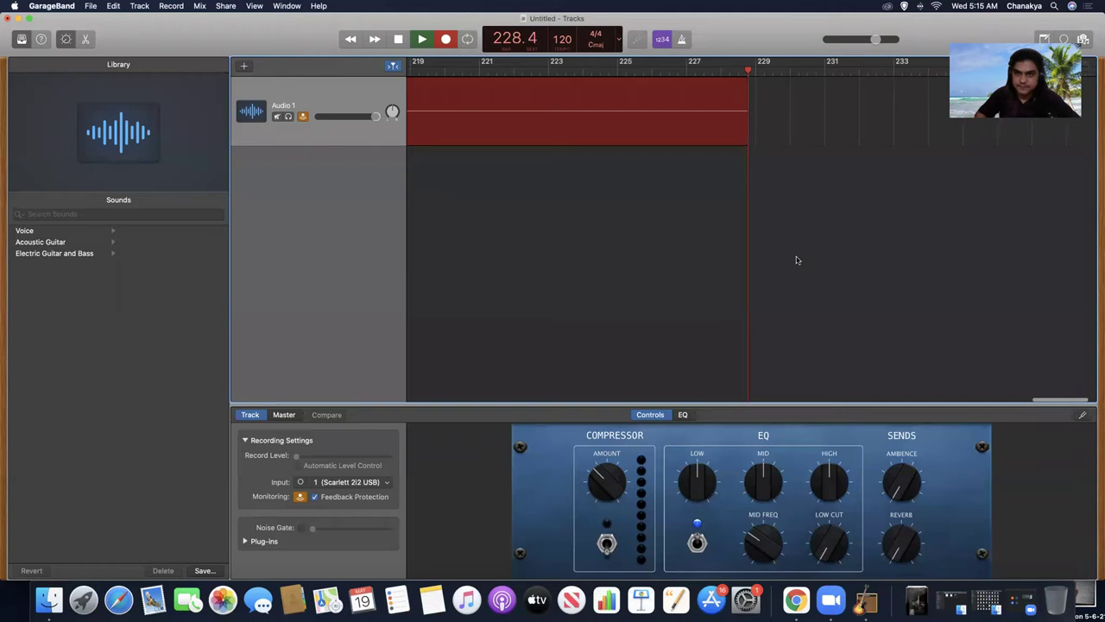
{"action": "key", "text": "space"}
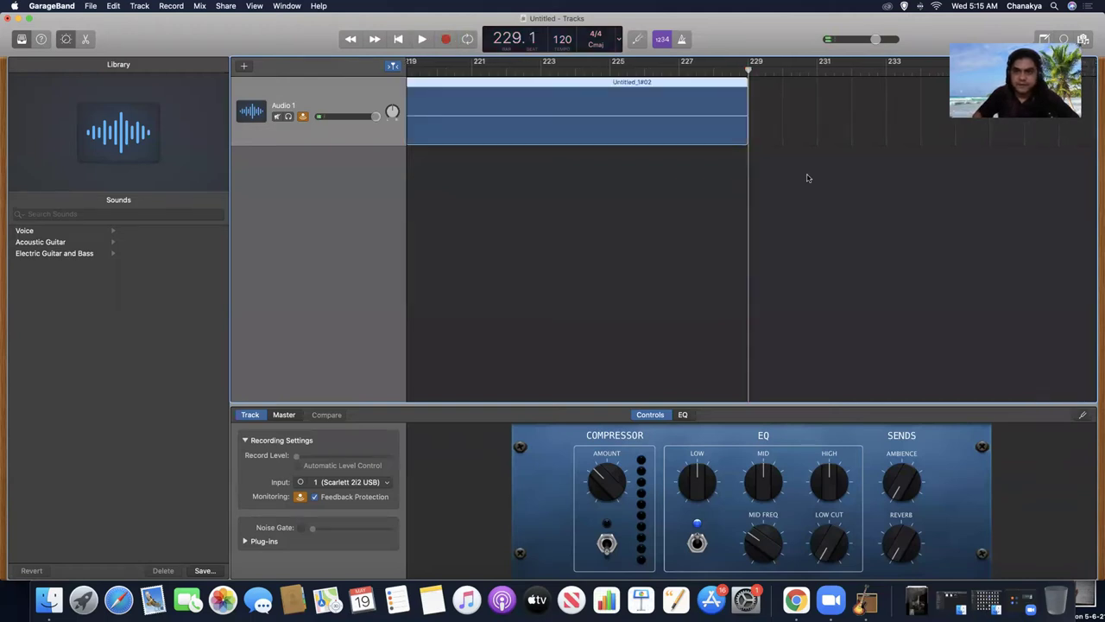
Step: Play back a short passage of the new recording from about bar 75
{"action": "scroll", "coordinate": [807, 177], "scroll_direction": "left", "scroll_amount": 10}
{"action": "scroll", "coordinate": [454, 202], "scroll_direction": "left", "scroll_amount": 15}
{"action": "scroll", "coordinate": [520, 175], "scroll_direction": "left", "scroll_amount": 5}
{"action": "left_click", "coordinate": [484, 71]}
{"action": "key", "text": "space"}
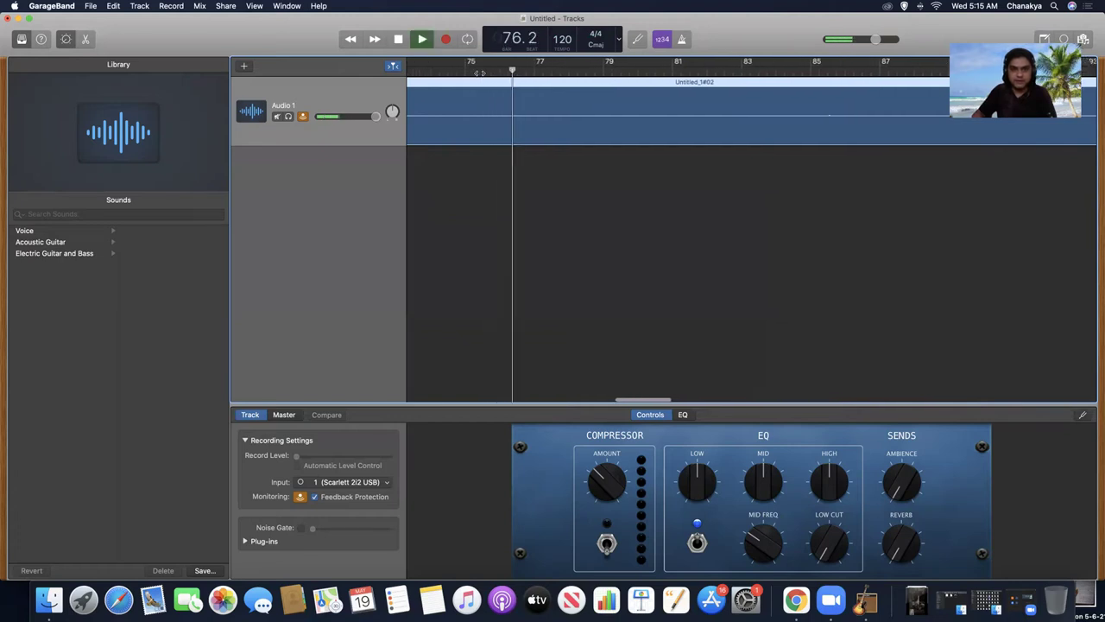
{"action": "scroll", "coordinate": [751, 233], "scroll_direction": "left", "scroll_amount": 2}
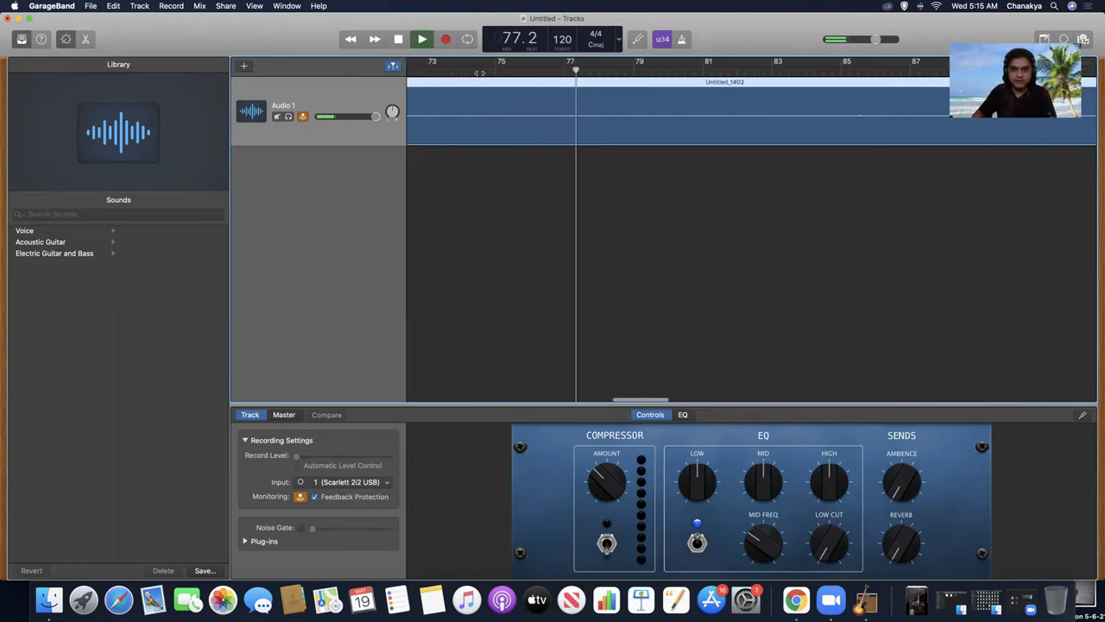
{"action": "key", "text": "space"}
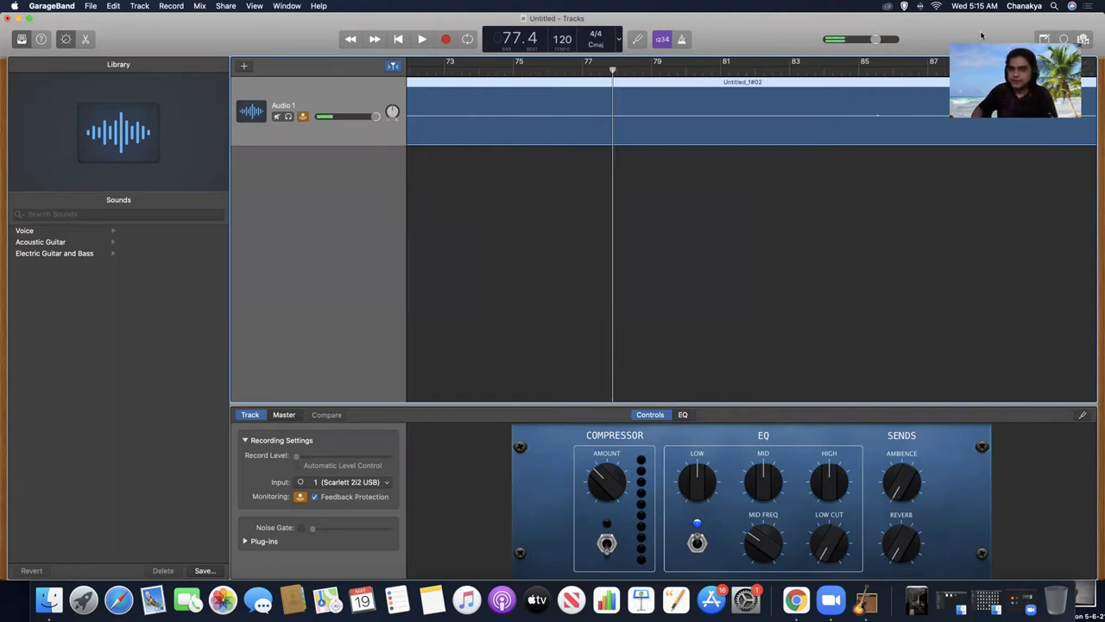
Step: Set the cycle area over the whole recording and turn off input monitoring on the Audio 1 track
{"action": "left_click", "coordinate": [1006, 187]}
{"action": "key", "text": "z"}
{"action": "key", "text": "c"}
{"action": "left_click_drag", "start_coordinate": [415, 62], "coordinate": [1051, 115]}
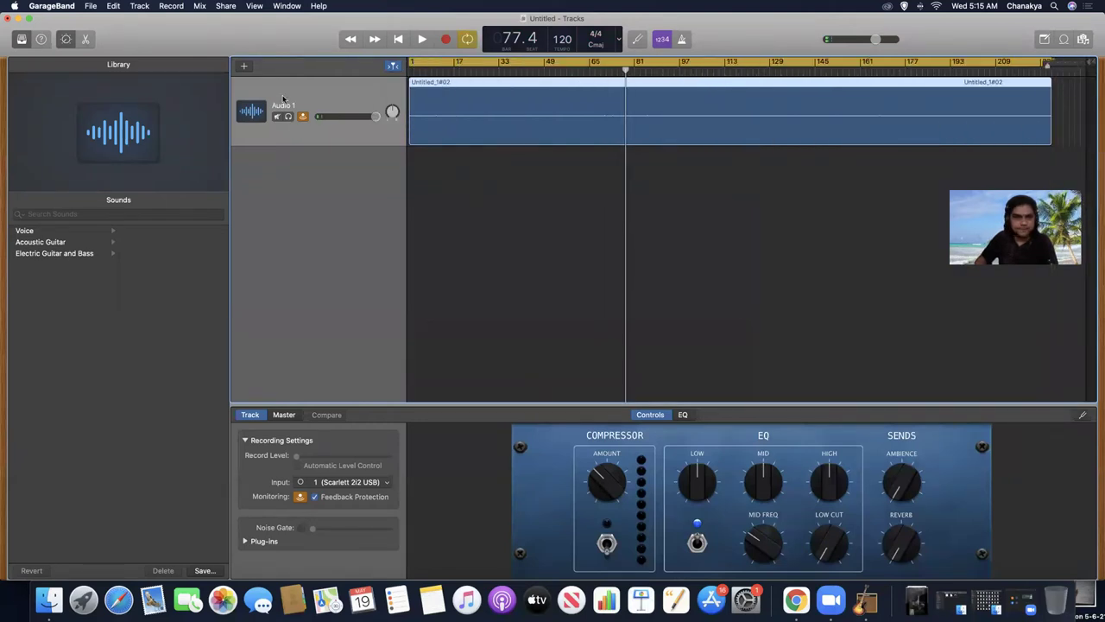
{"action": "left_click", "coordinate": [302, 116]}
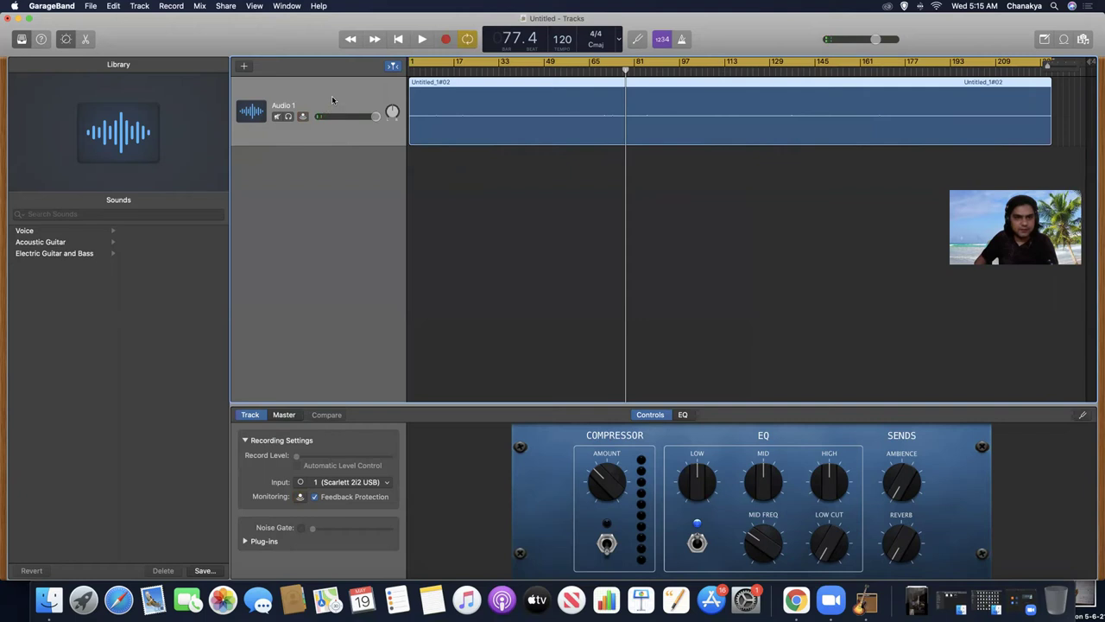
Step: Turn on the compressor for Audio 1, auditioning the recording from the start and at about bar 41
{"action": "key", "text": "Return"}
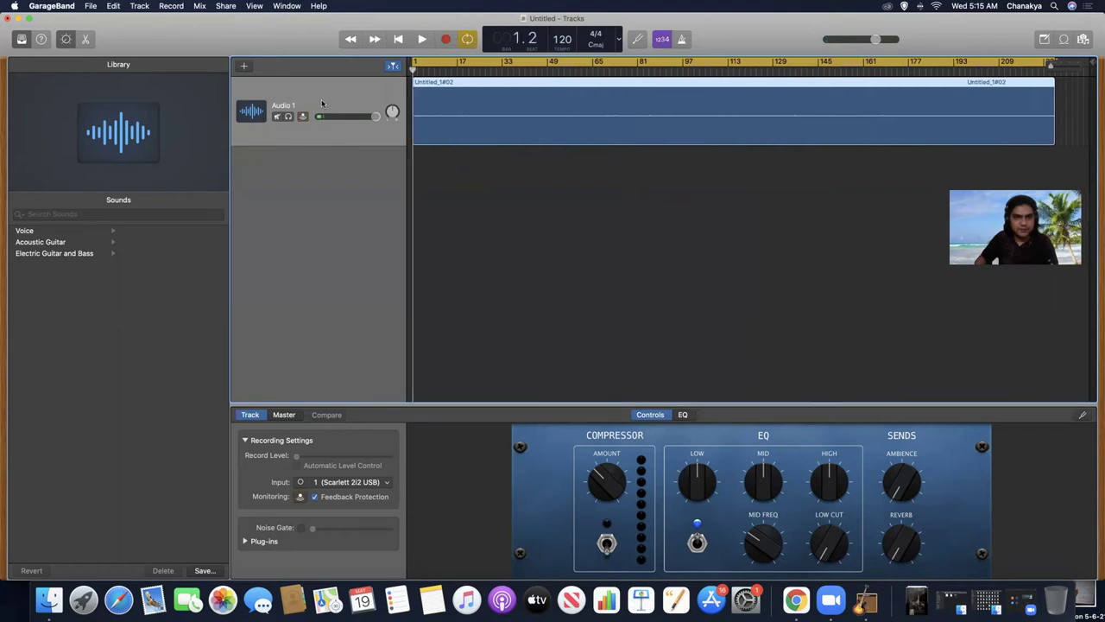
{"action": "key", "text": "space"}
{"action": "key", "text": "space"}
{"action": "left_click", "coordinate": [607, 544]}
{"action": "key", "text": "space"}
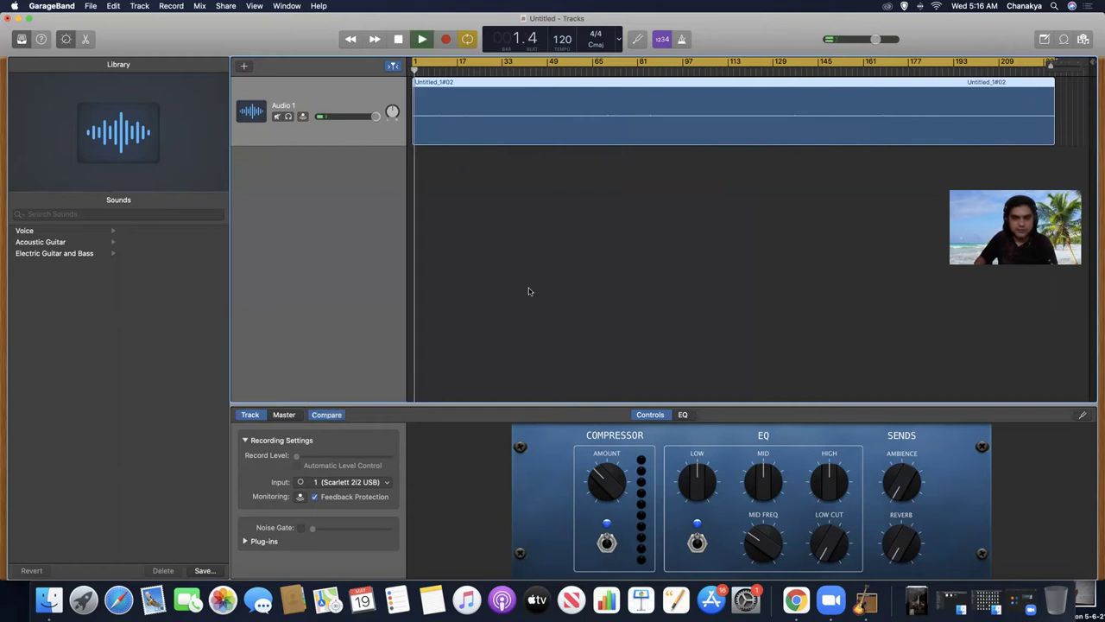
{"action": "left_click", "coordinate": [525, 67]}
{"action": "key", "text": "space"}
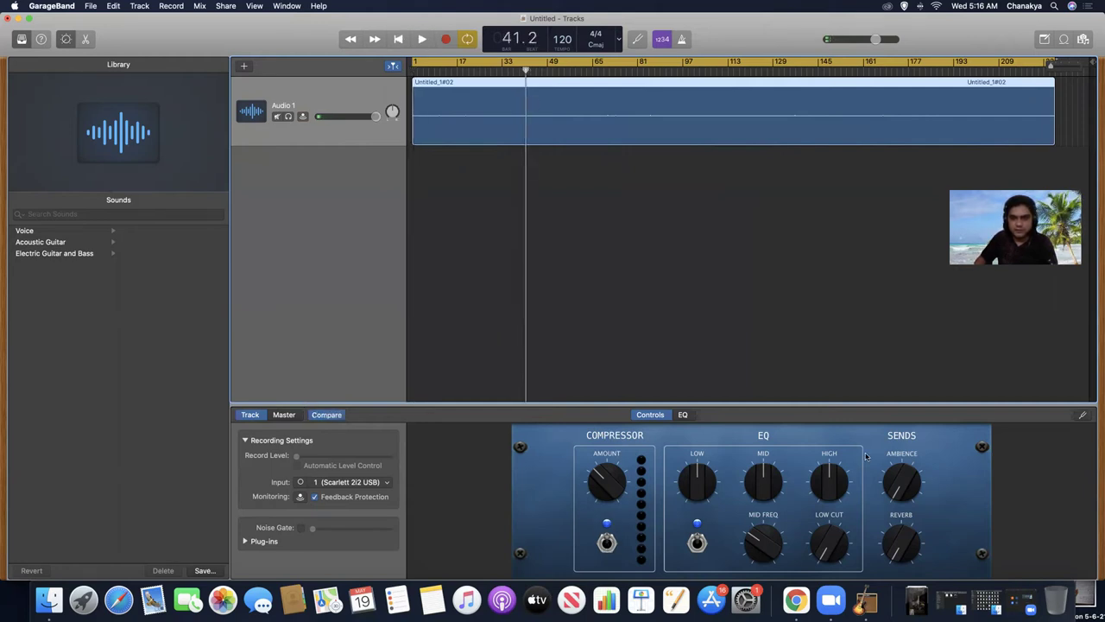
Step: Turn on the noise gate for Audio 1 and play the recording from about bar 45
{"action": "left_click", "coordinate": [302, 527]}
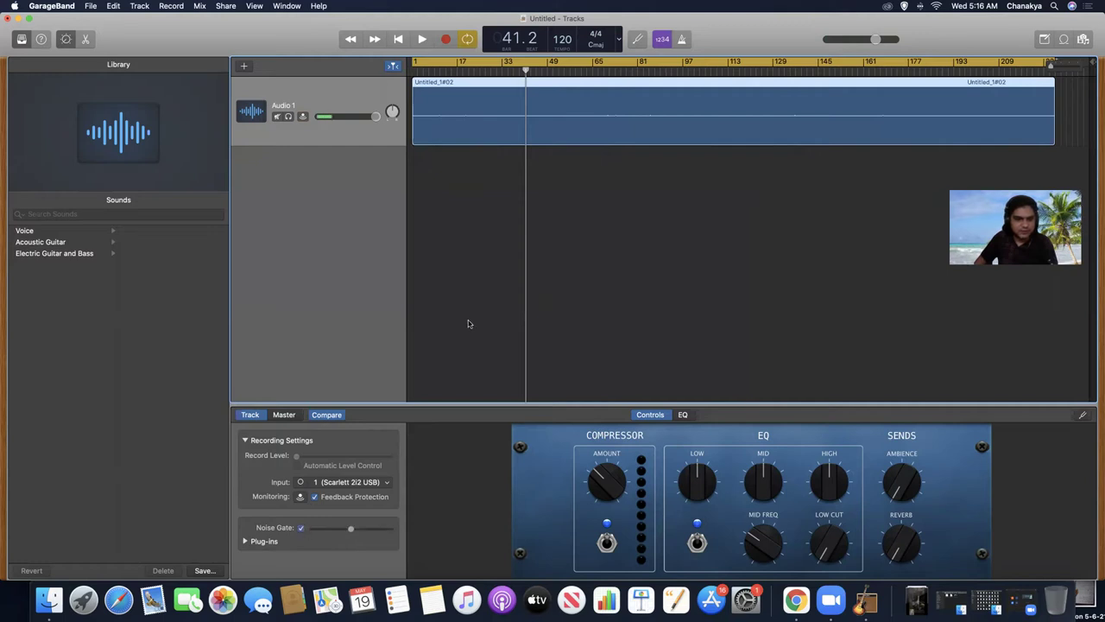
{"action": "key", "text": "space"}
{"action": "left_click", "coordinate": [535, 69]}
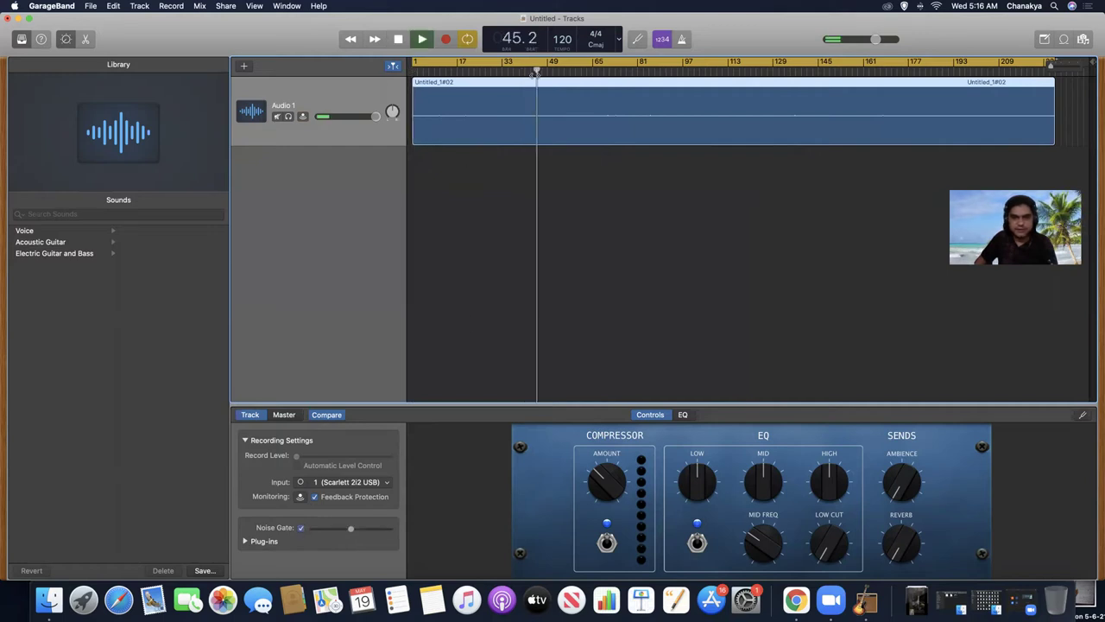
Step: Turn off the noise gate for Audio 1 and resume playback from about bar 45
{"action": "key", "text": "space"}
{"action": "left_click", "coordinate": [300, 528]}
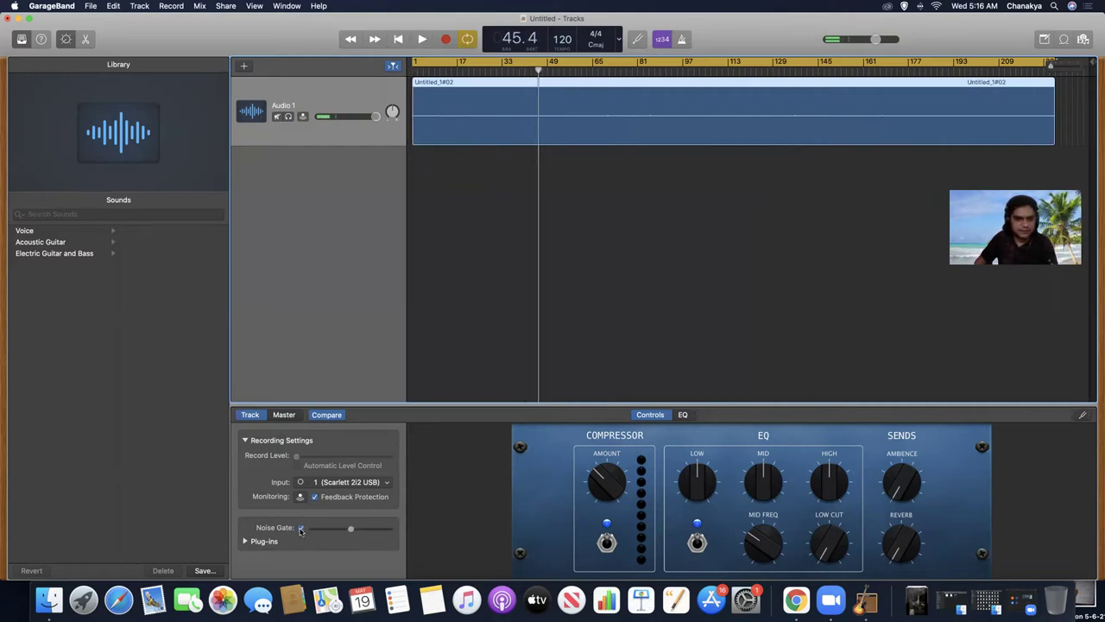
{"action": "key", "text": "space"}
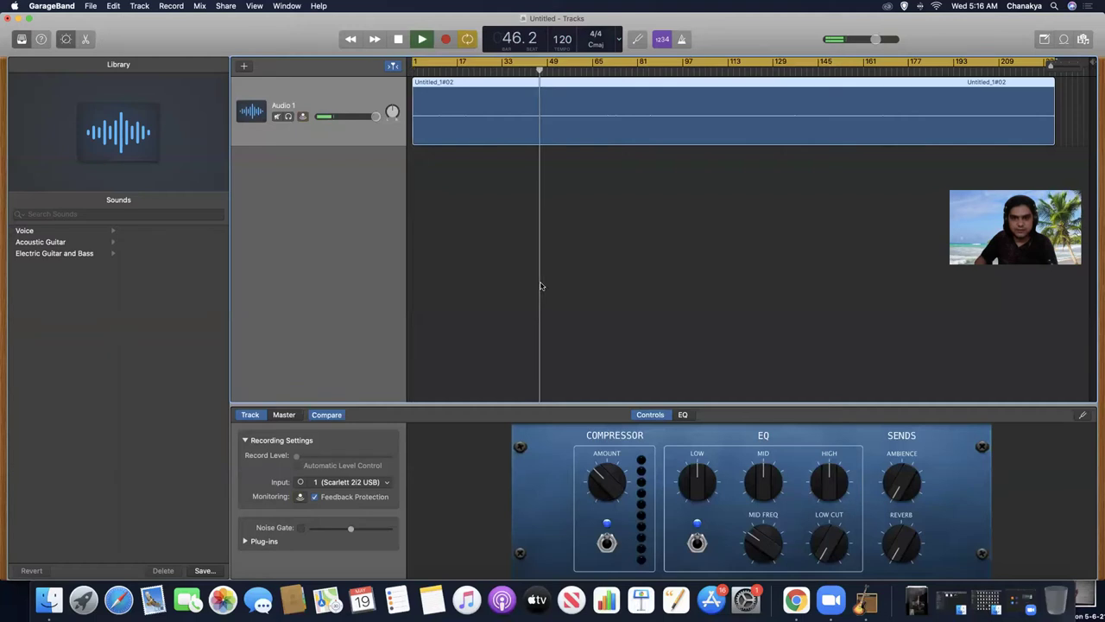
Step: Turn on Squeeze, Bright, Compression and Limiter for the master output while the recording plays
{"action": "left_click", "coordinate": [286, 415]}
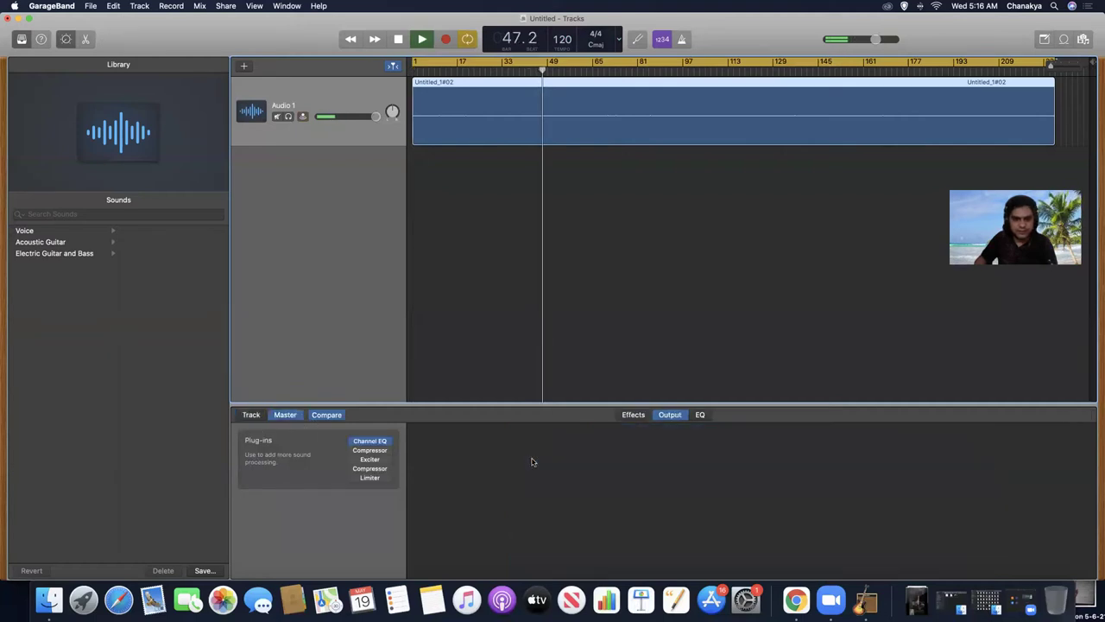
{"action": "left_click", "coordinate": [554, 539]}
{"action": "left_click", "coordinate": [610, 539]}
{"action": "left_click", "coordinate": [940, 538]}
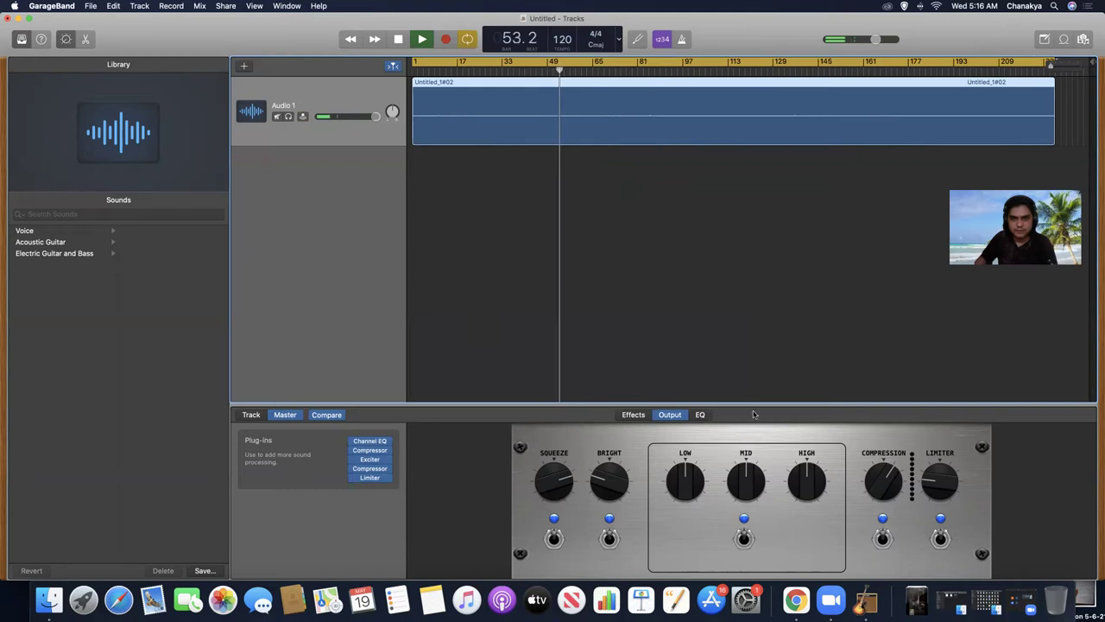
Step: Apply the Backing Vocals voice preset to the master EQ, listen to it, and stop playback
{"action": "left_click", "coordinate": [701, 415]}
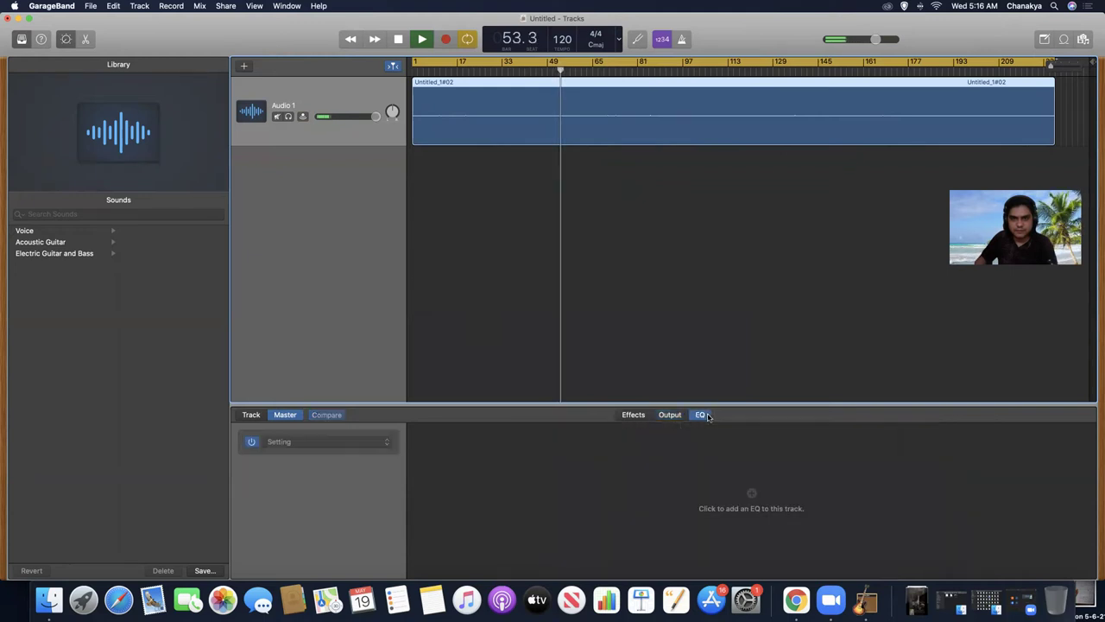
{"action": "left_click", "coordinate": [364, 442]}
{"action": "mouse_move", "coordinate": [345, 514]}
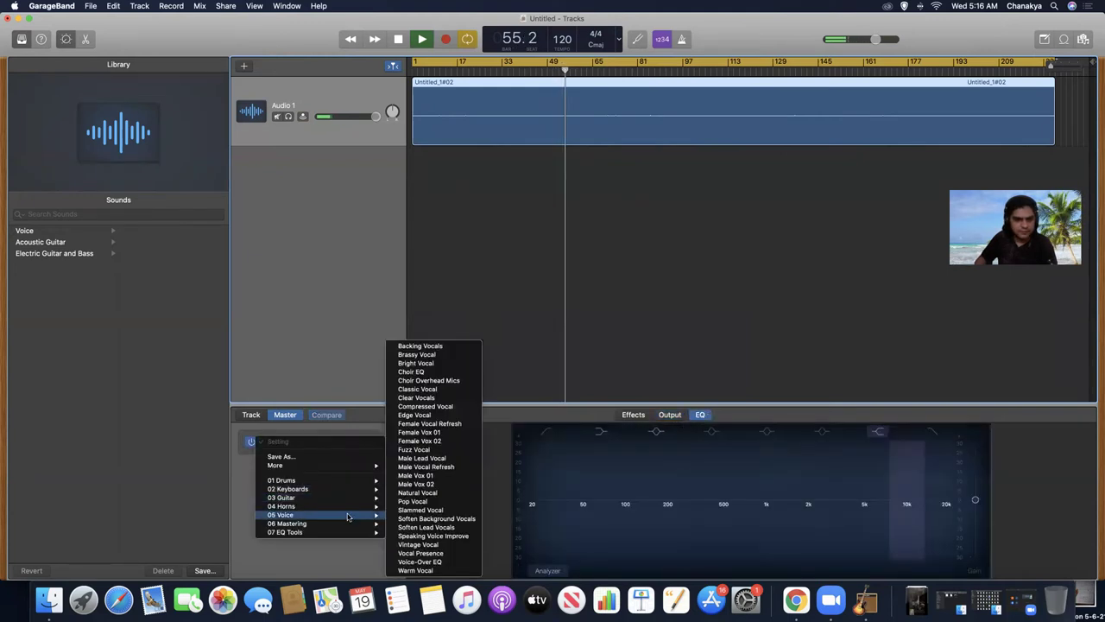
{"action": "left_click", "coordinate": [440, 347]}
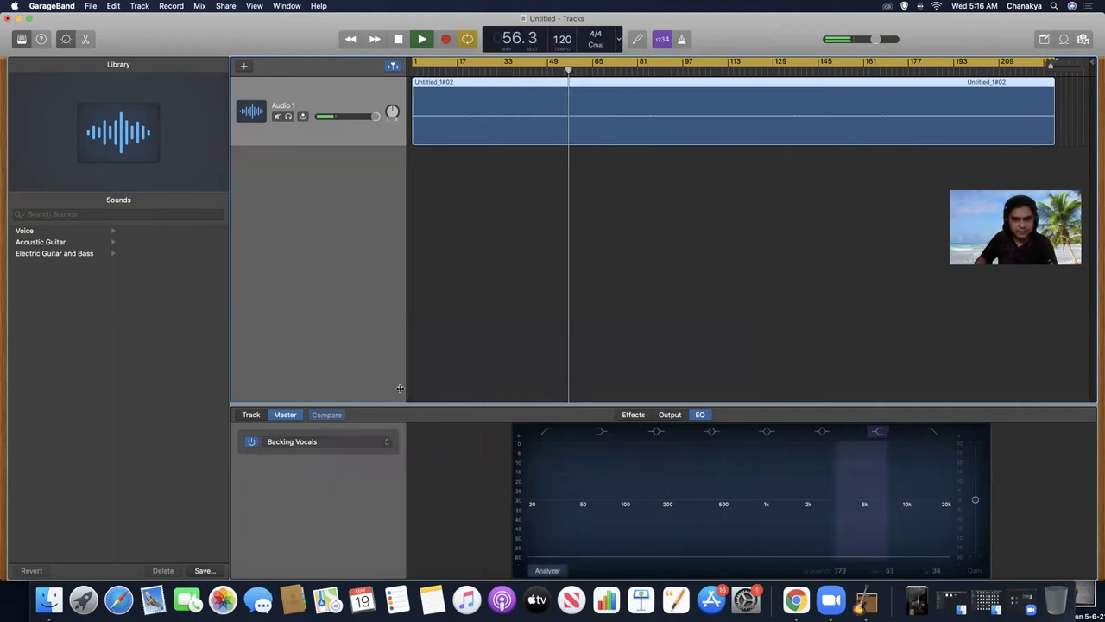
{"action": "left_click", "coordinate": [367, 448]}
{"action": "mouse_move", "coordinate": [366, 531]}
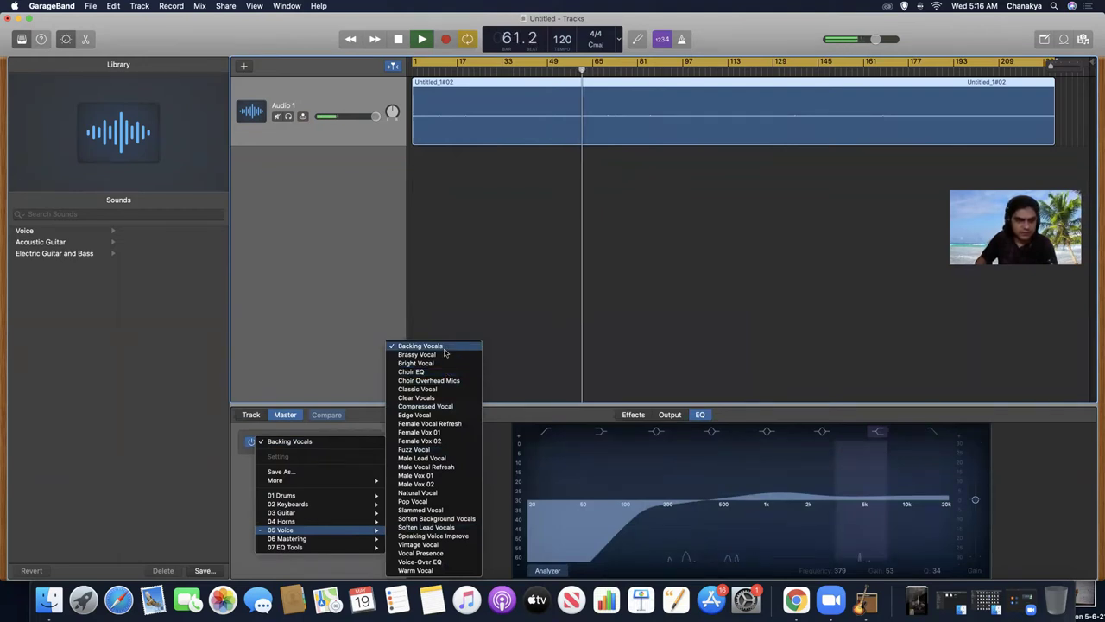
{"action": "left_click", "coordinate": [341, 450]}
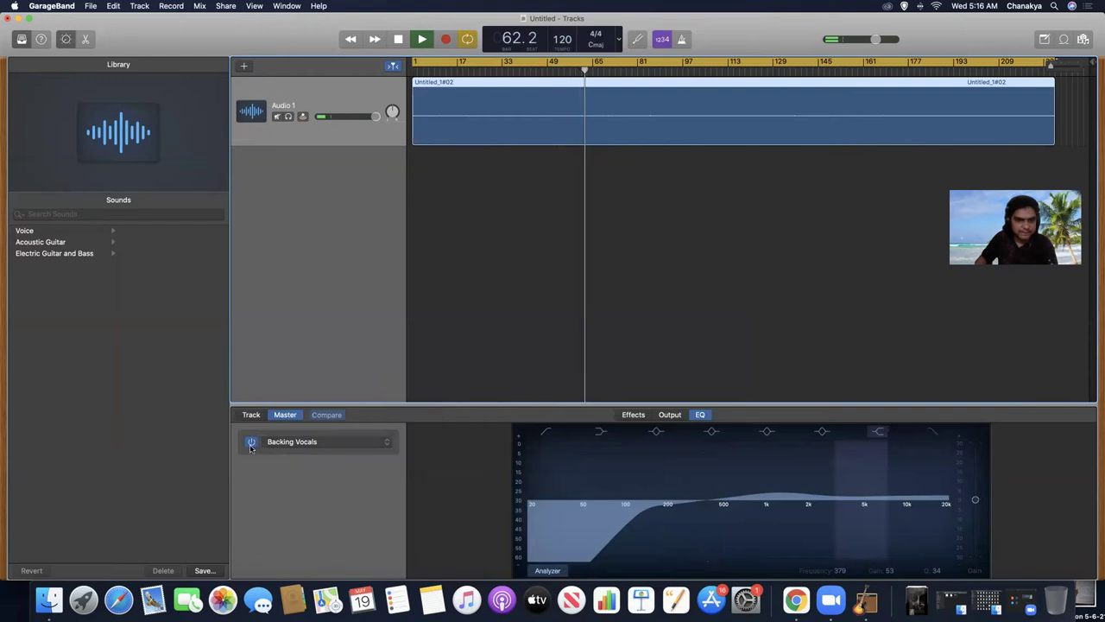
{"action": "key", "text": "space"}
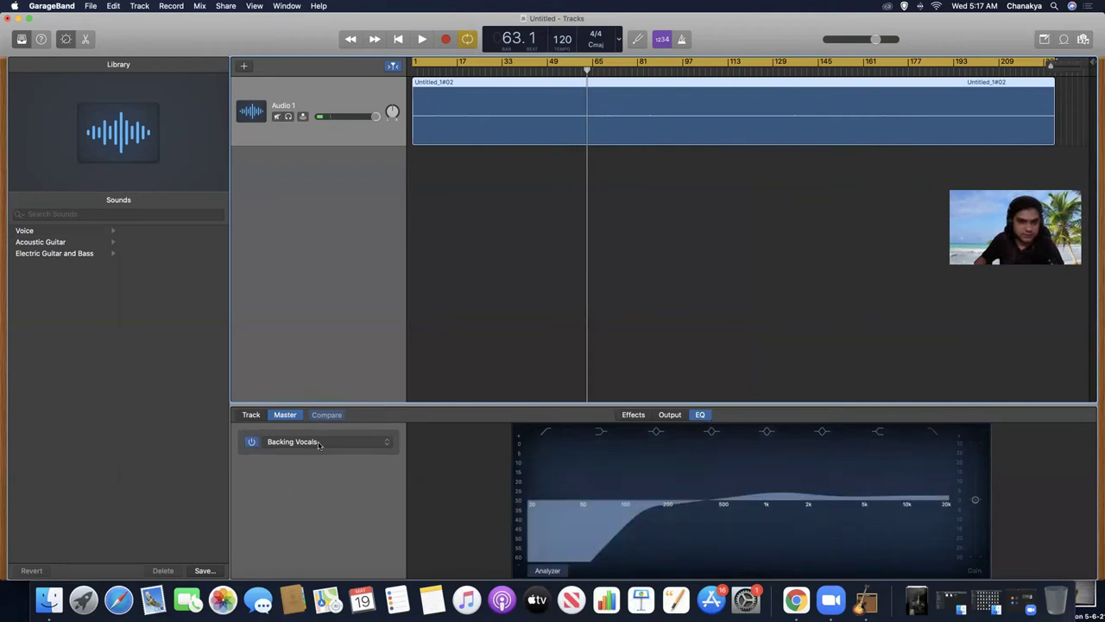
Step: Change the master EQ to the Voice-Over EQ preset and audition the recording from the start
{"action": "left_click", "coordinate": [356, 443]}
{"action": "mouse_move", "coordinate": [337, 547]}
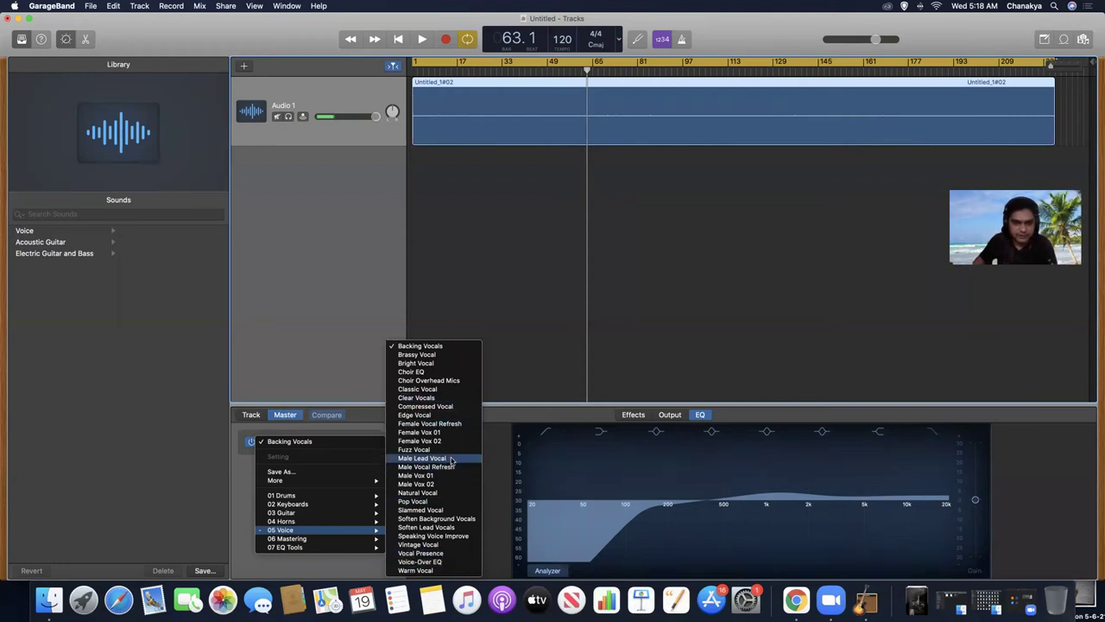
{"action": "left_click", "coordinate": [447, 562]}
{"action": "key", "text": "Return"}
{"action": "key", "text": "space"}
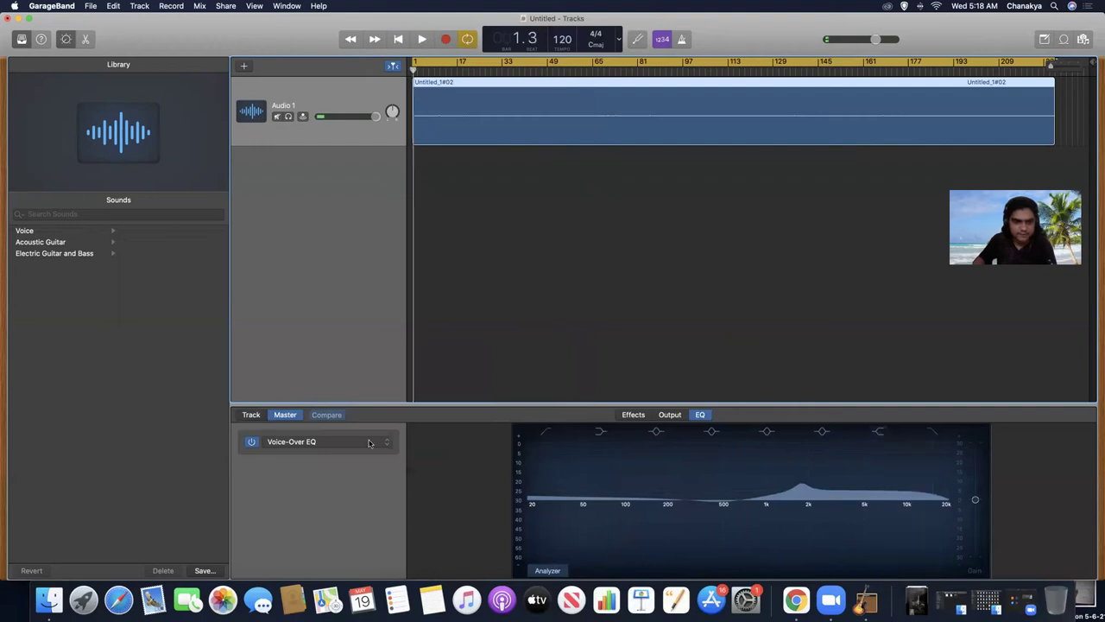
Step: Try the Warm Vocal preset on the master EQ and settle on Pop Vocal while the recording plays
{"action": "left_click", "coordinate": [341, 443]}
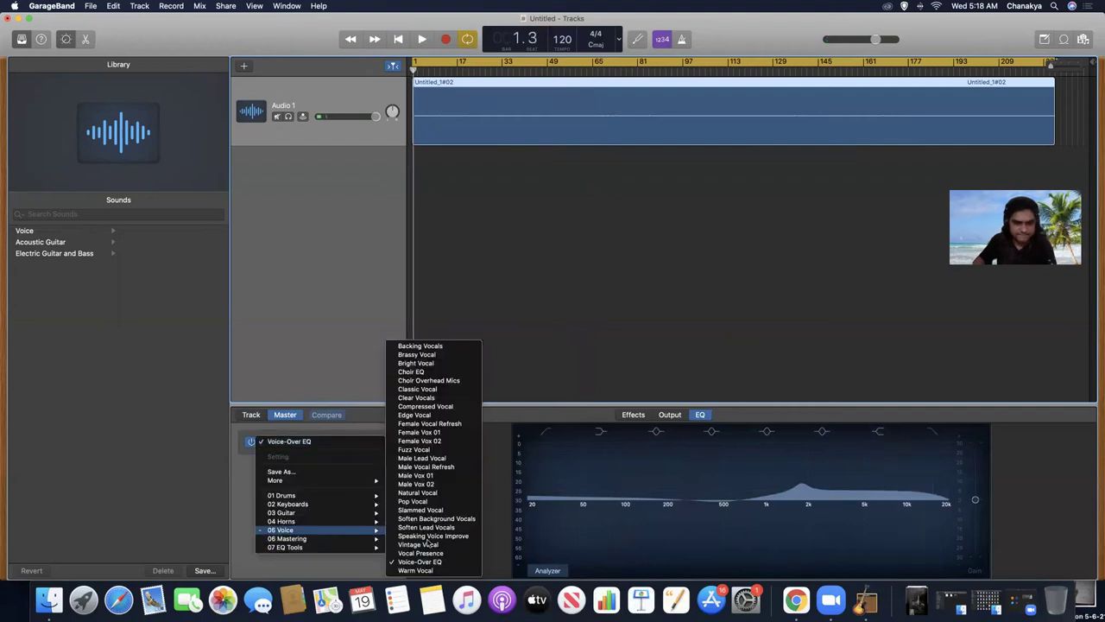
{"action": "left_click", "coordinate": [445, 569]}
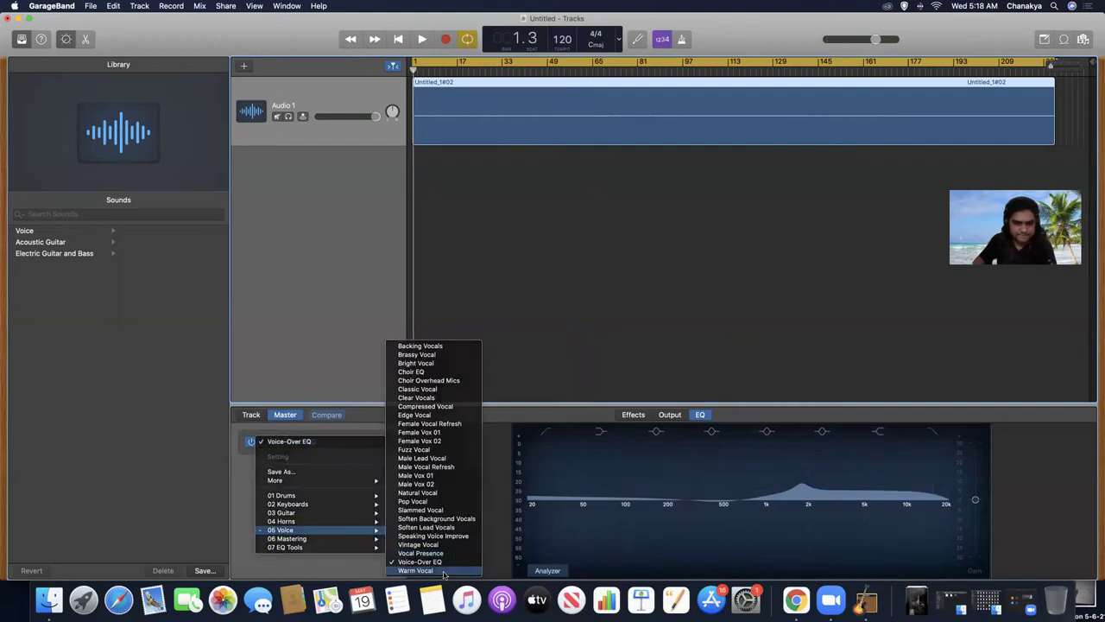
{"action": "left_click", "coordinate": [346, 442]}
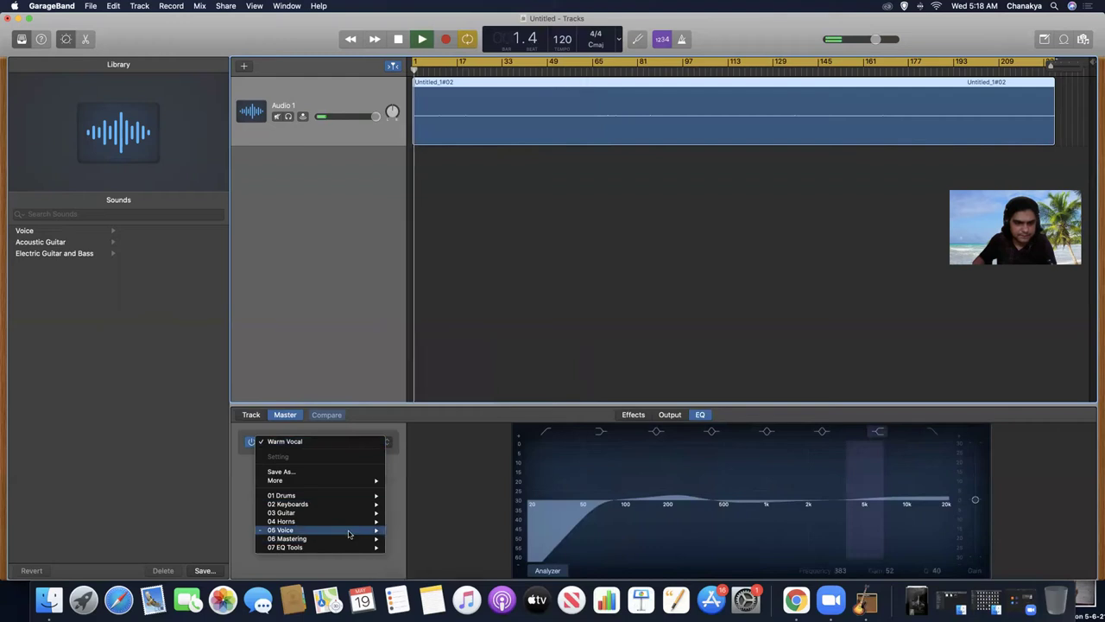
{"action": "mouse_move", "coordinate": [367, 529]}
{"action": "left_click", "coordinate": [421, 501]}
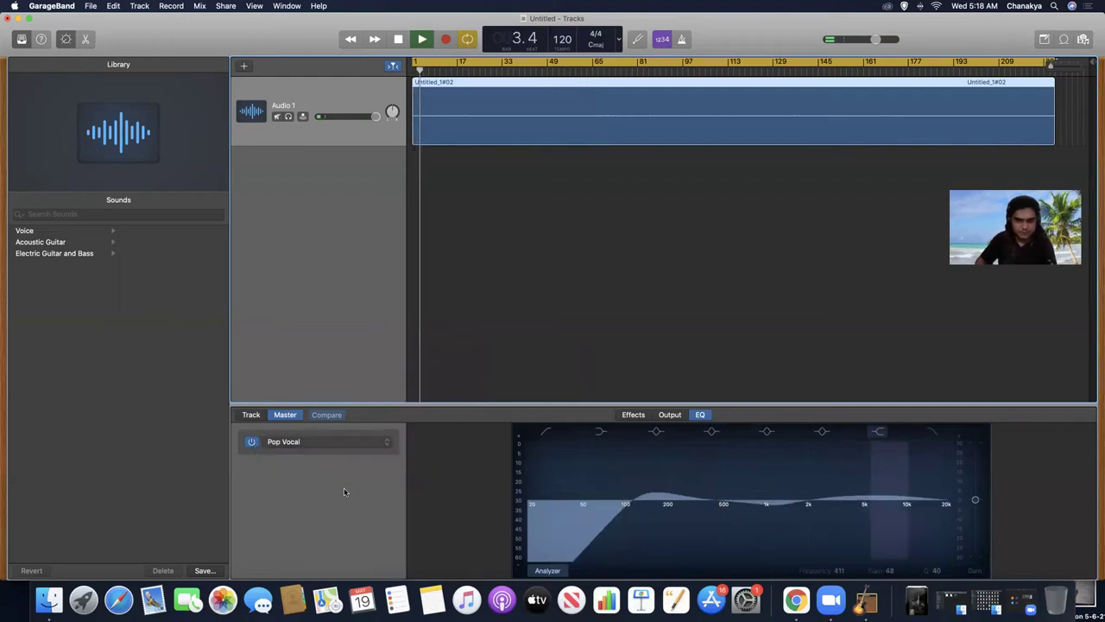
Step: Stop playback and view the recorded region of Audio 1 in the audio editor
{"action": "key", "text": "e"}
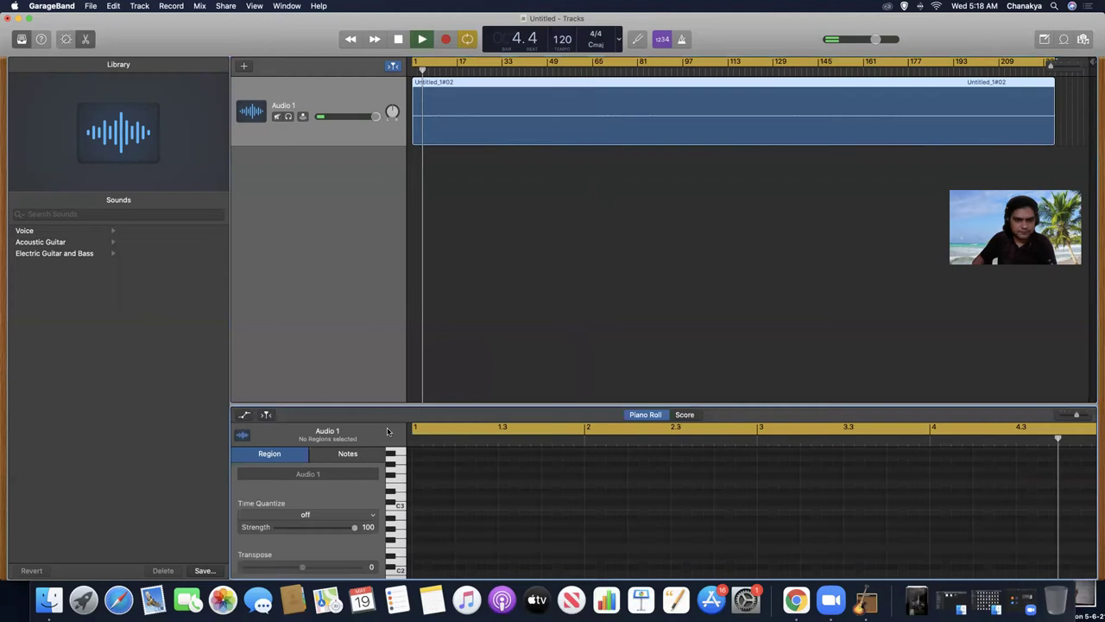
{"action": "key", "text": "space"}
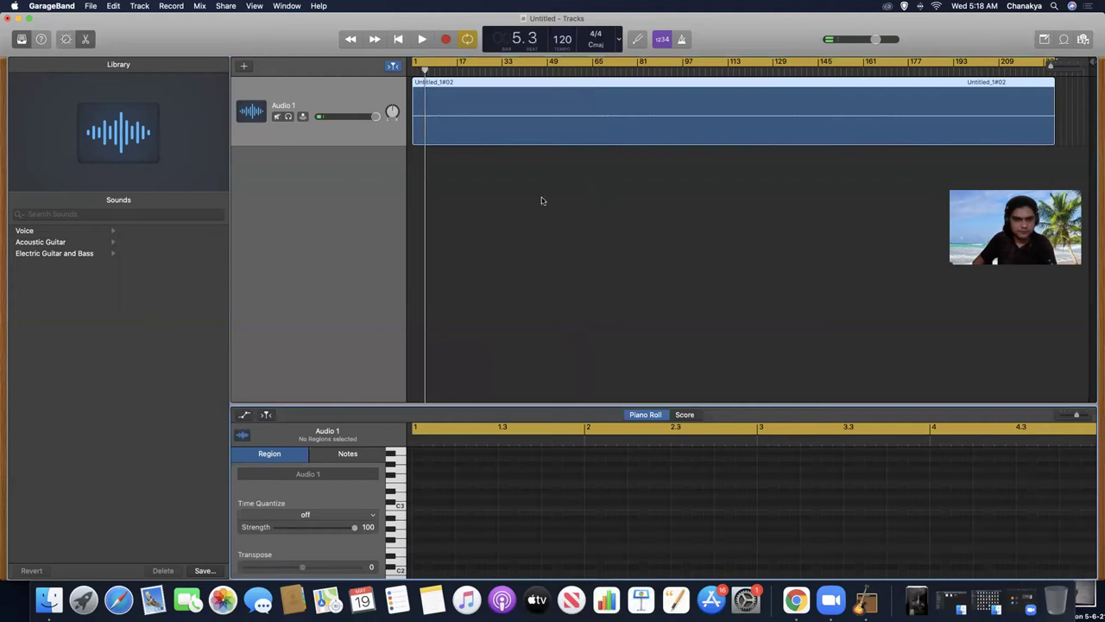
{"action": "left_click", "coordinate": [548, 119]}
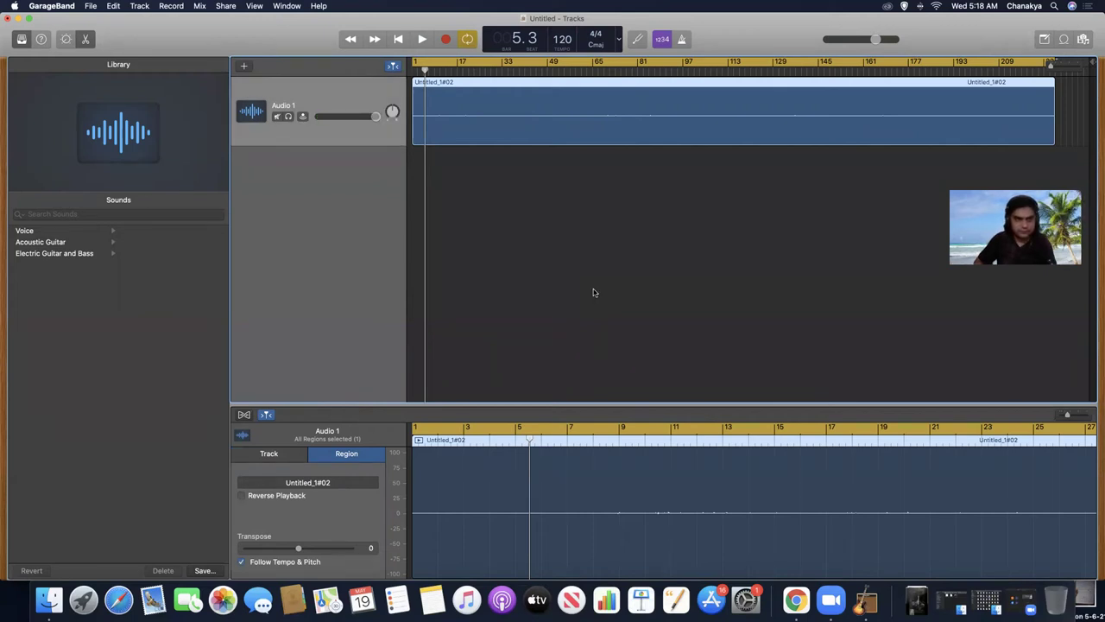
Step: Return to the master output's smart controls, turn on its EQ section, and play the recording from the start
{"action": "left_click", "coordinate": [66, 40]}
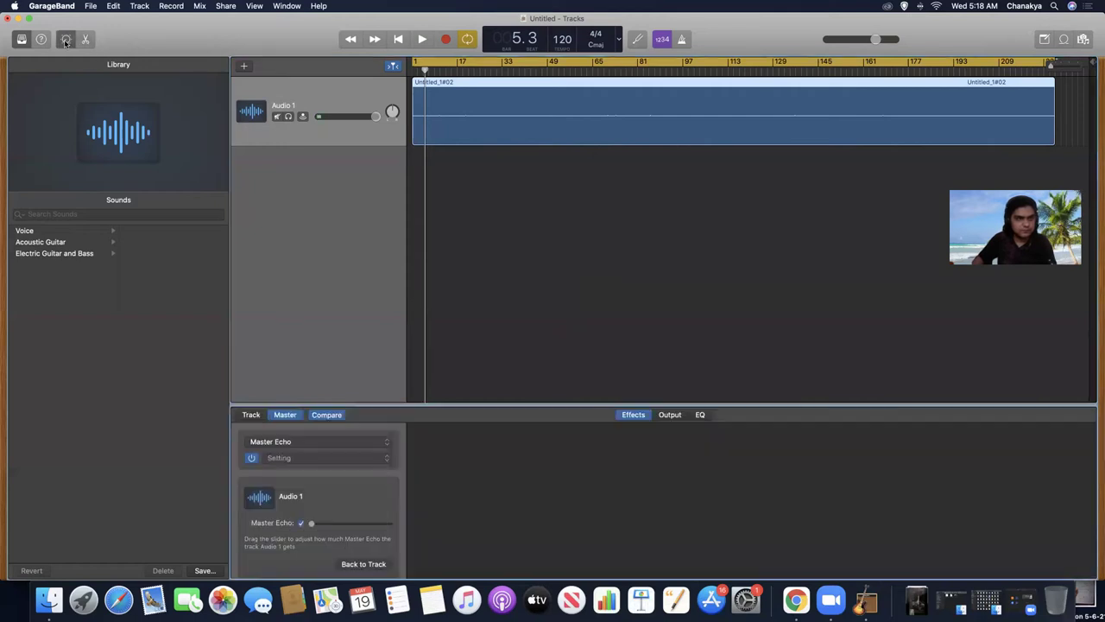
{"action": "left_click", "coordinate": [701, 415]}
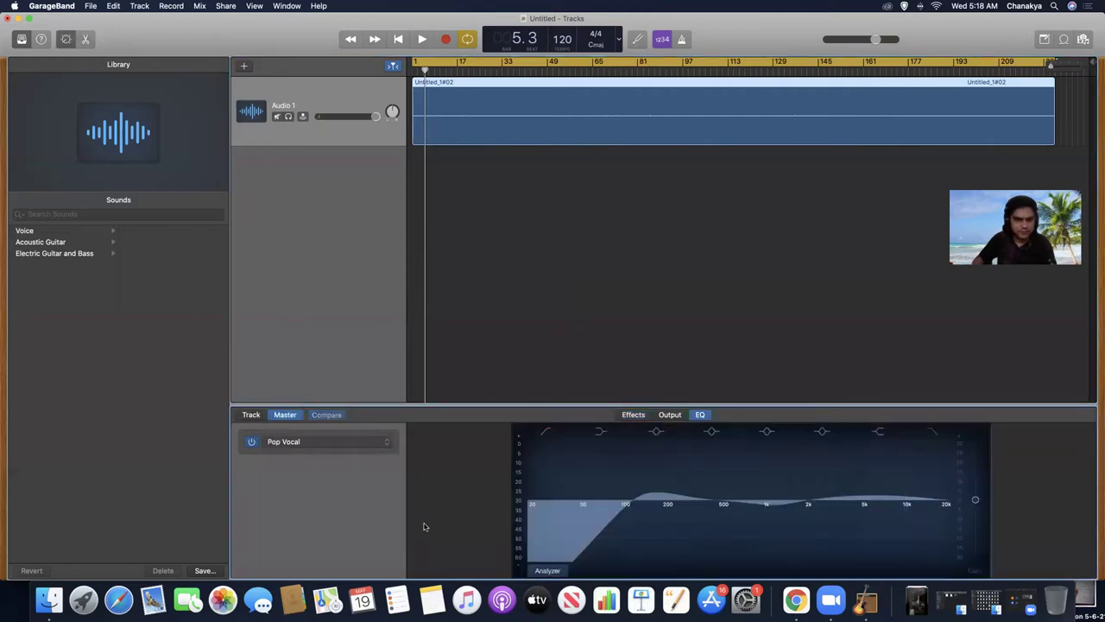
{"action": "left_click", "coordinate": [670, 414]}
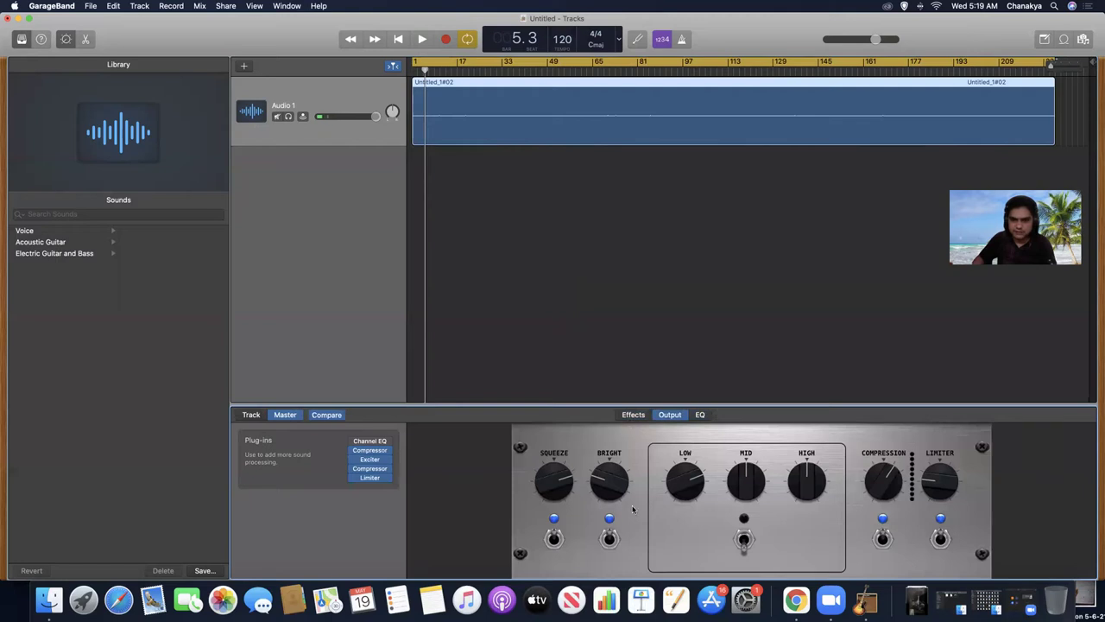
{"action": "left_click", "coordinate": [755, 547]}
{"action": "key", "text": "Return"}
{"action": "key", "text": "space"}
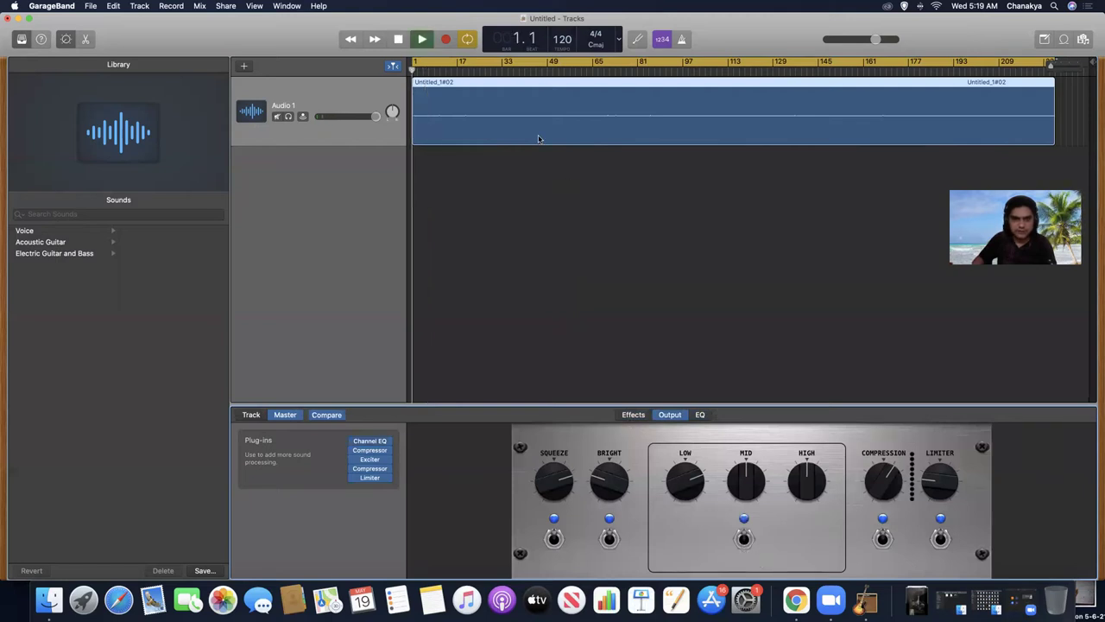
Step: Raise the High EQ level of the master output while playing from about bar 25, and return the playhead to the start
{"action": "left_click", "coordinate": [481, 75]}
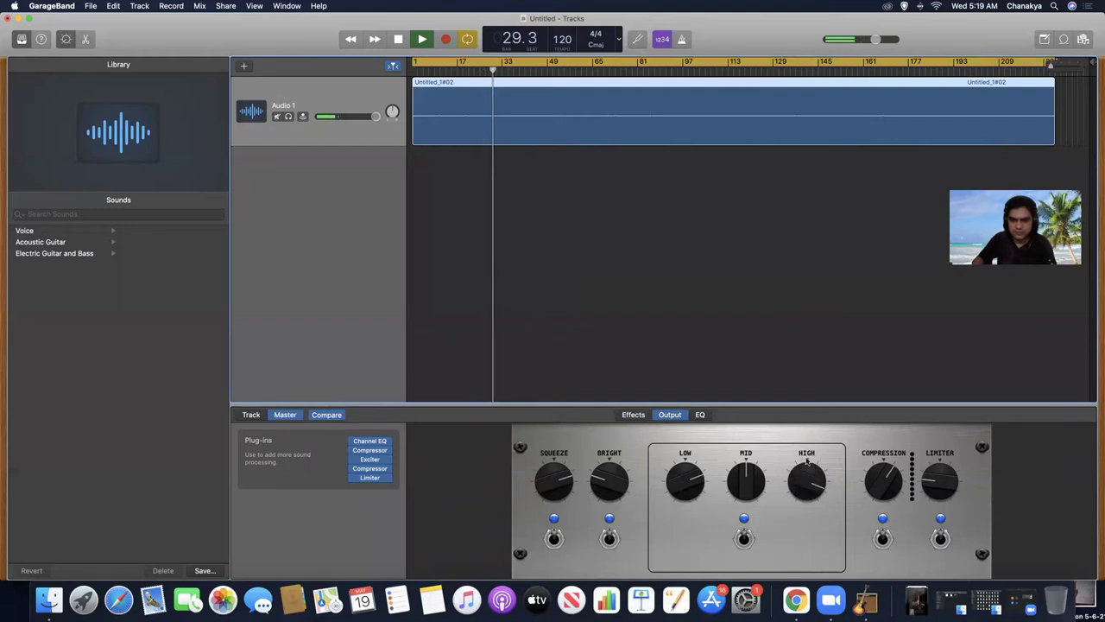
{"action": "left_click_drag", "start_coordinate": [812, 467], "coordinate": [817, 455]}
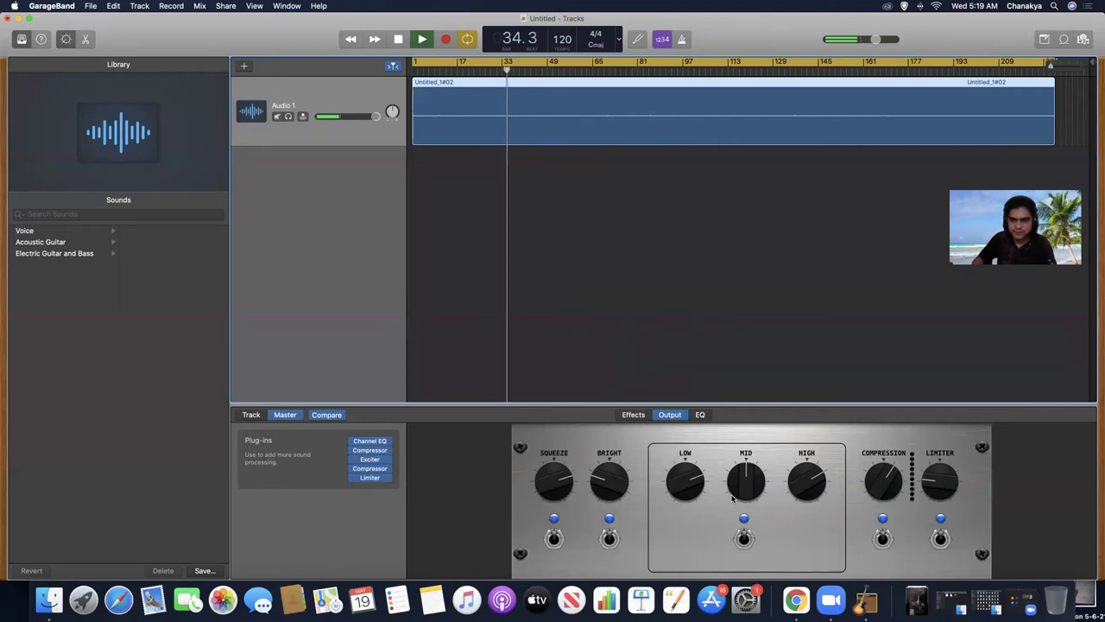
{"action": "key", "text": "space"}
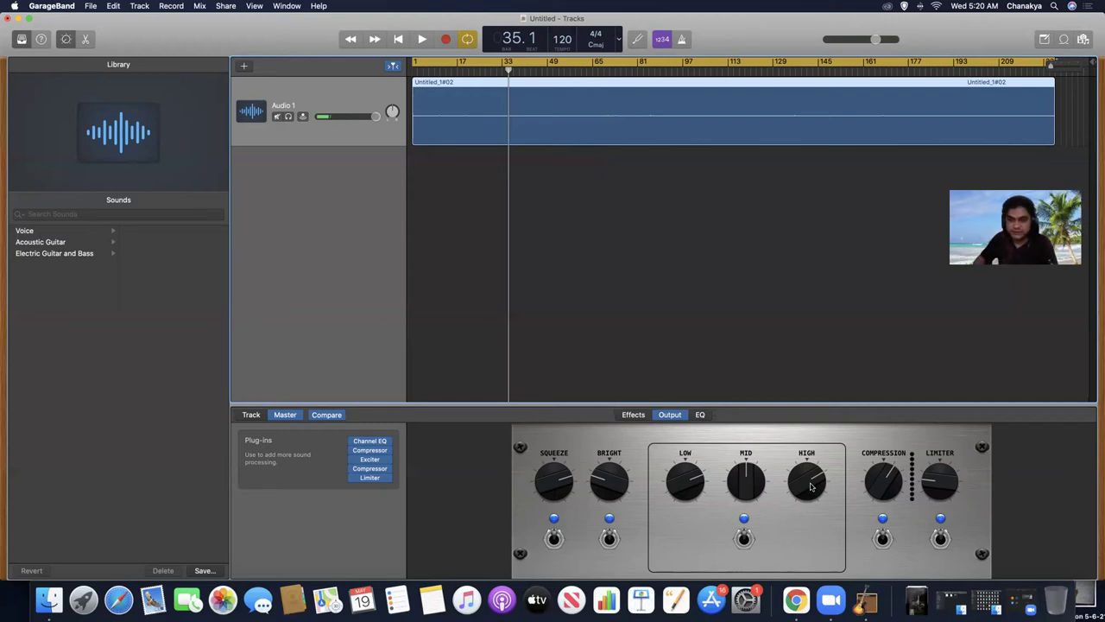
{"action": "key", "text": "Return"}
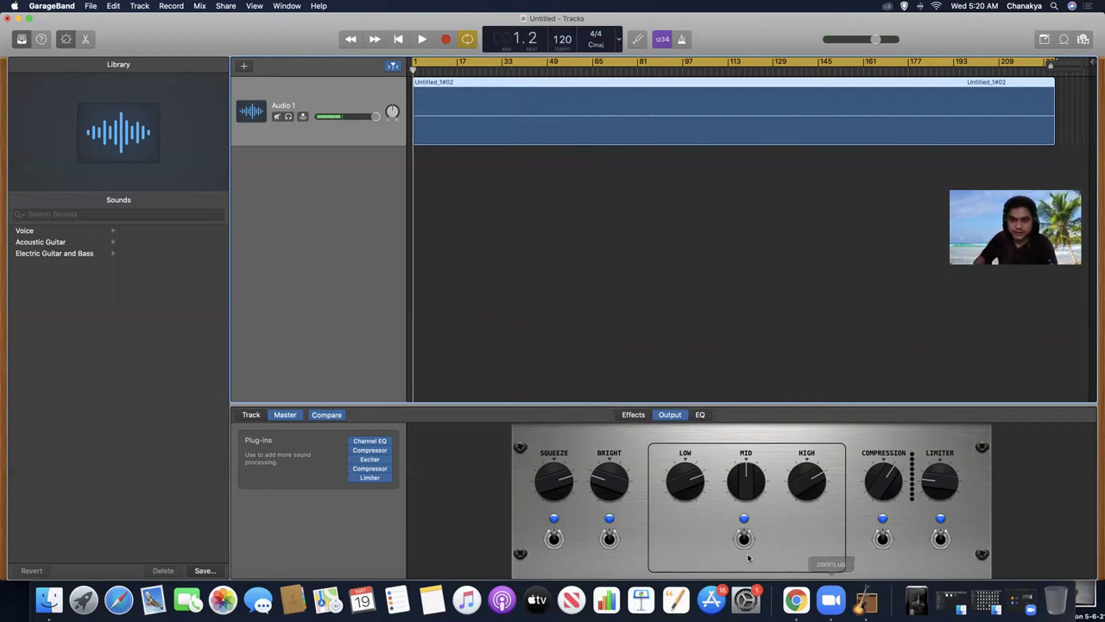
Step: Switch off the Pop Vocal EQ on the master track and look through its preset categories without changing the preset
{"action": "left_click", "coordinate": [700, 415]}
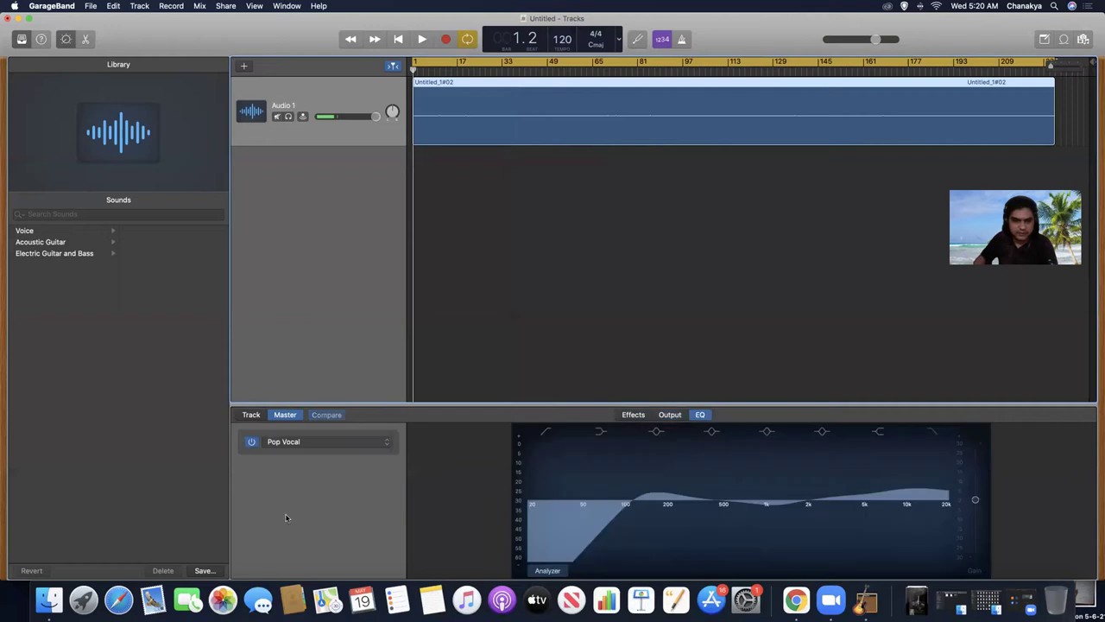
{"action": "left_click", "coordinate": [251, 442]}
{"action": "left_click", "coordinate": [252, 442]}
{"action": "left_click", "coordinate": [251, 442]}
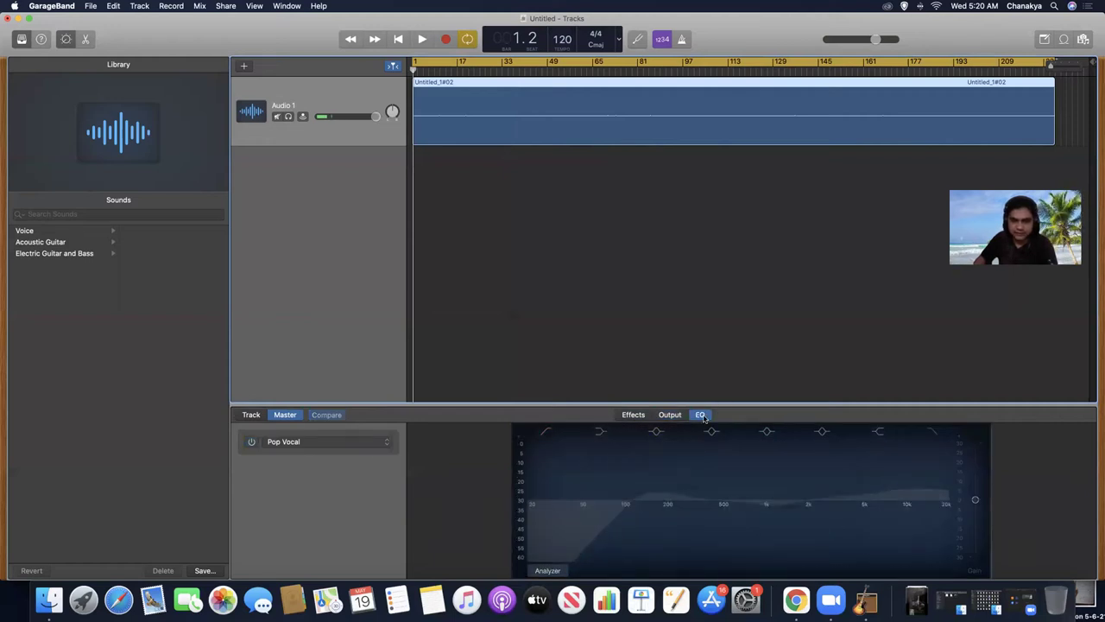
{"action": "left_click", "coordinate": [324, 441]}
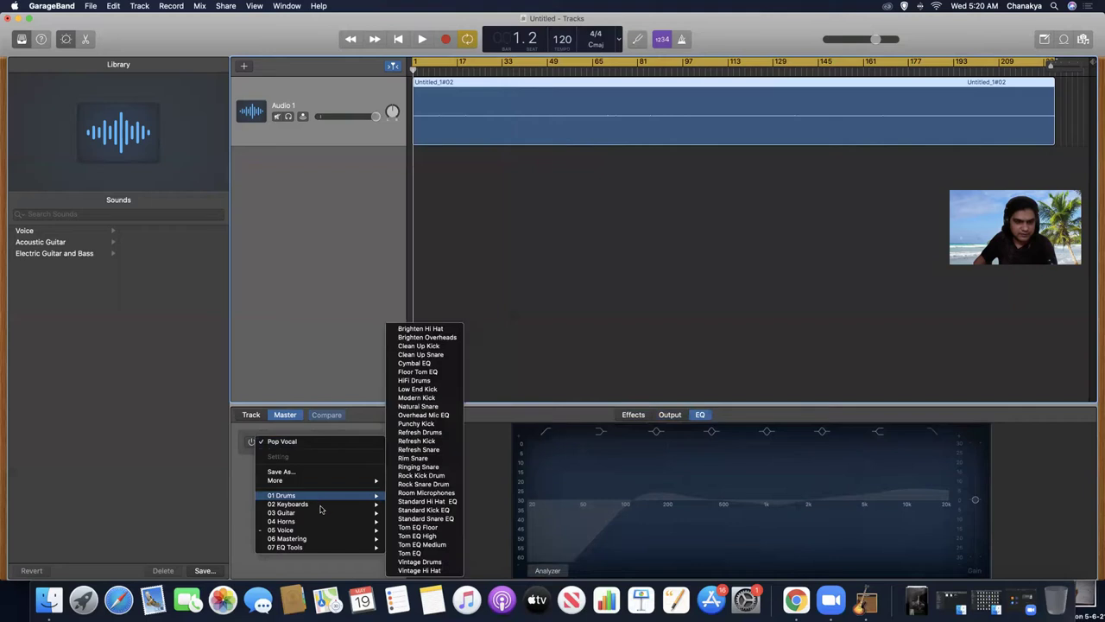
{"action": "left_click", "coordinate": [269, 445]}
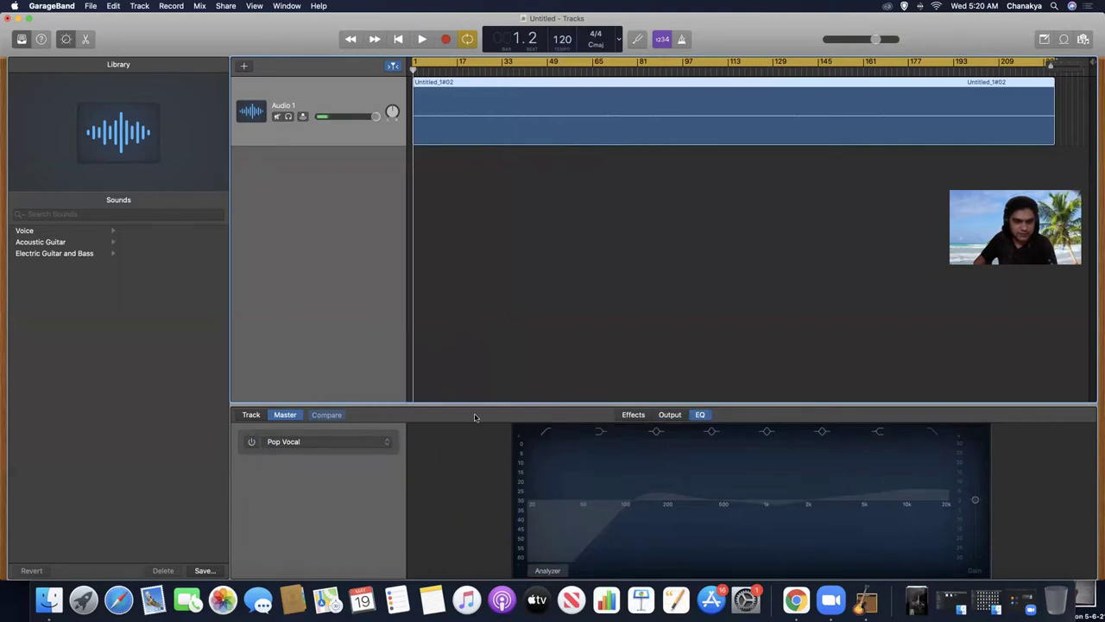
Step: Turn the EQ section of the master output back on and check the Pop Vocal curve
{"action": "left_click", "coordinate": [670, 414]}
{"action": "left_click", "coordinate": [743, 539]}
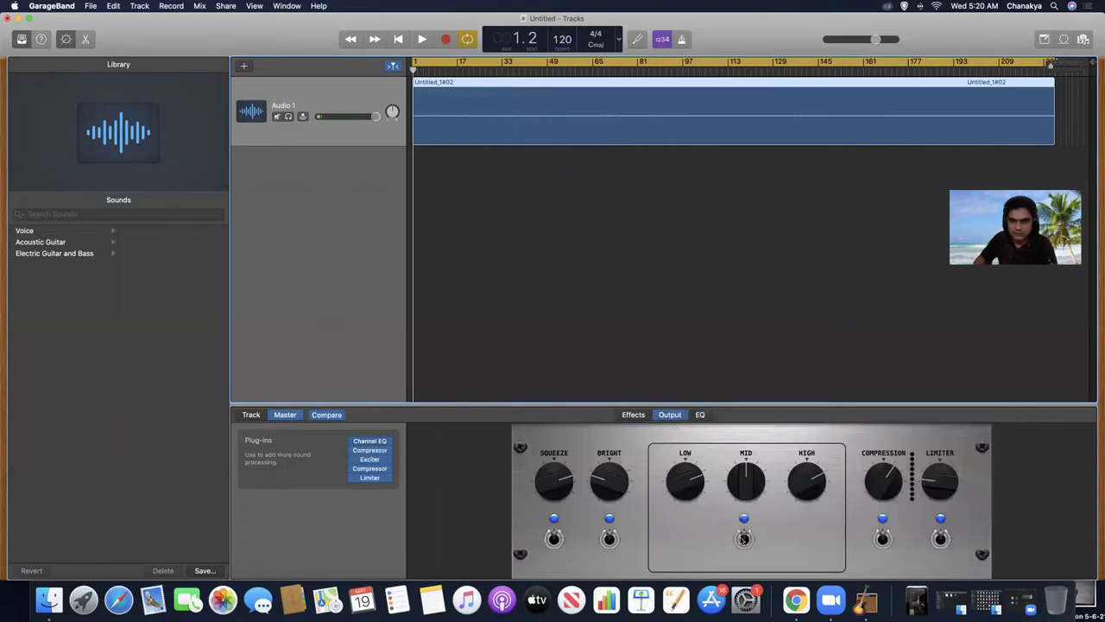
{"action": "left_click", "coordinate": [699, 414]}
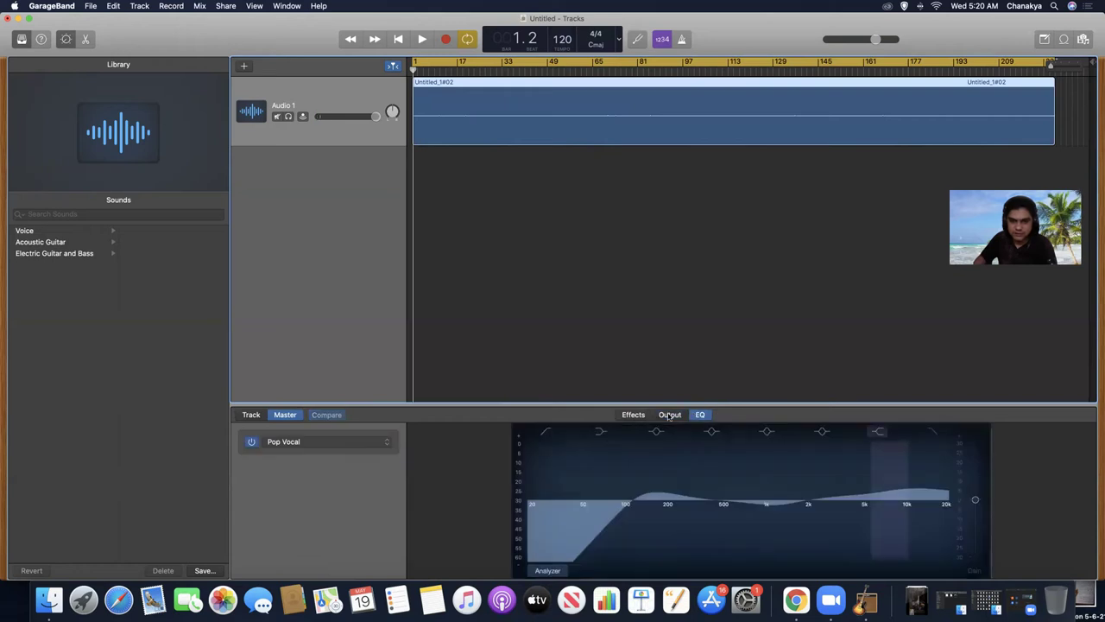
{"action": "left_click", "coordinate": [670, 414]}
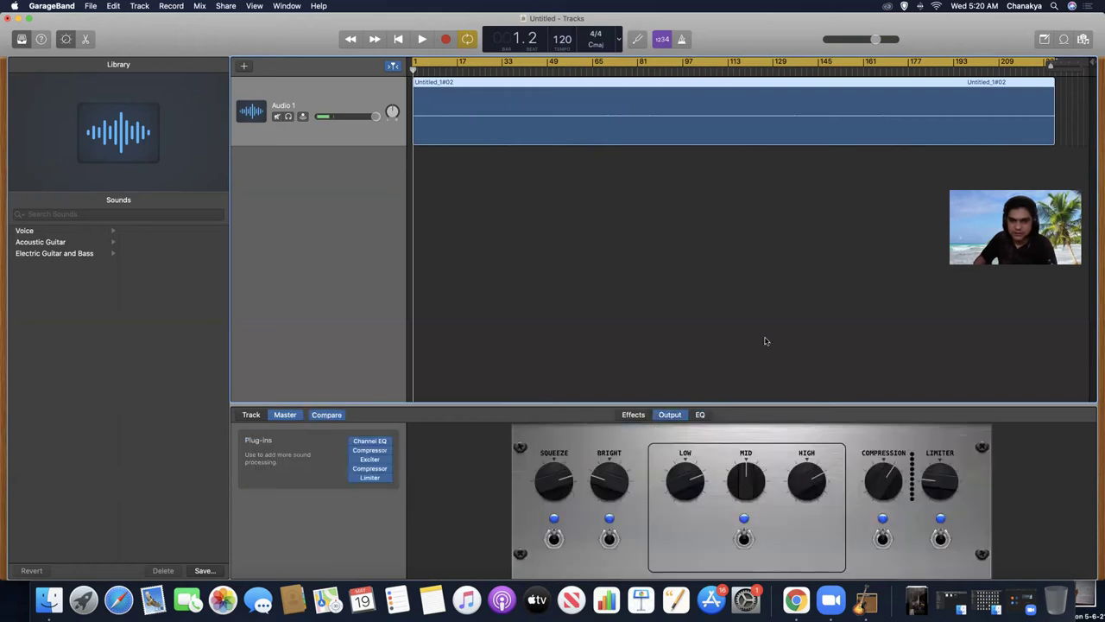
Step: Play the recording through the master output effects from about bar 63
{"action": "key", "text": "space"}
{"action": "left_click", "coordinate": [587, 68]}
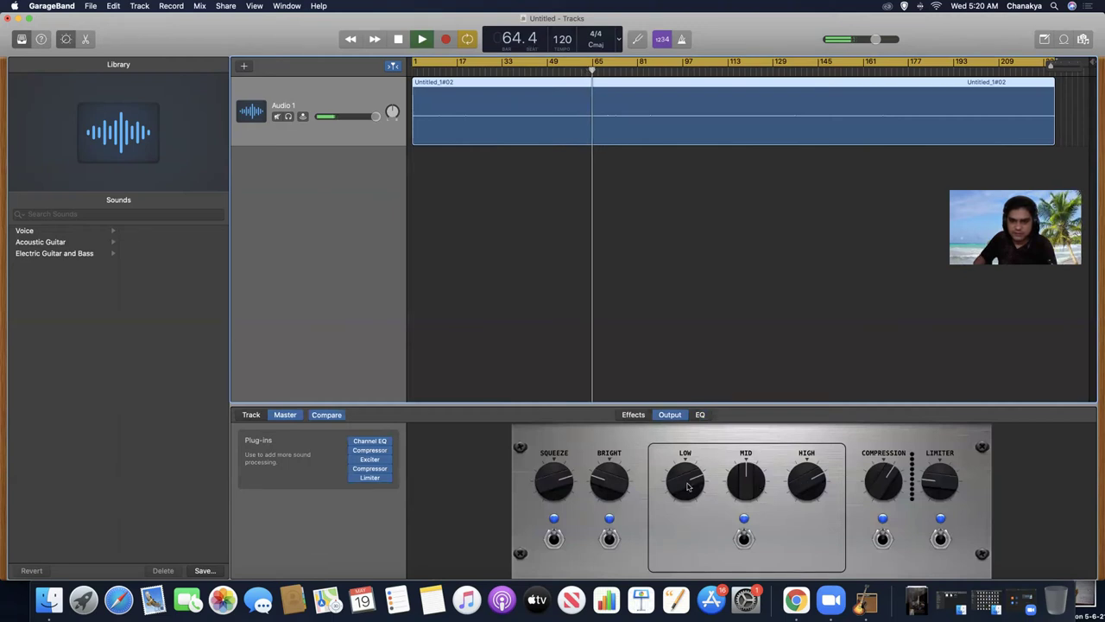
Step: Show the master track's Pop Vocal EQ with its analyzer and briefly play the recording from the start
{"action": "left_click", "coordinate": [700, 415]}
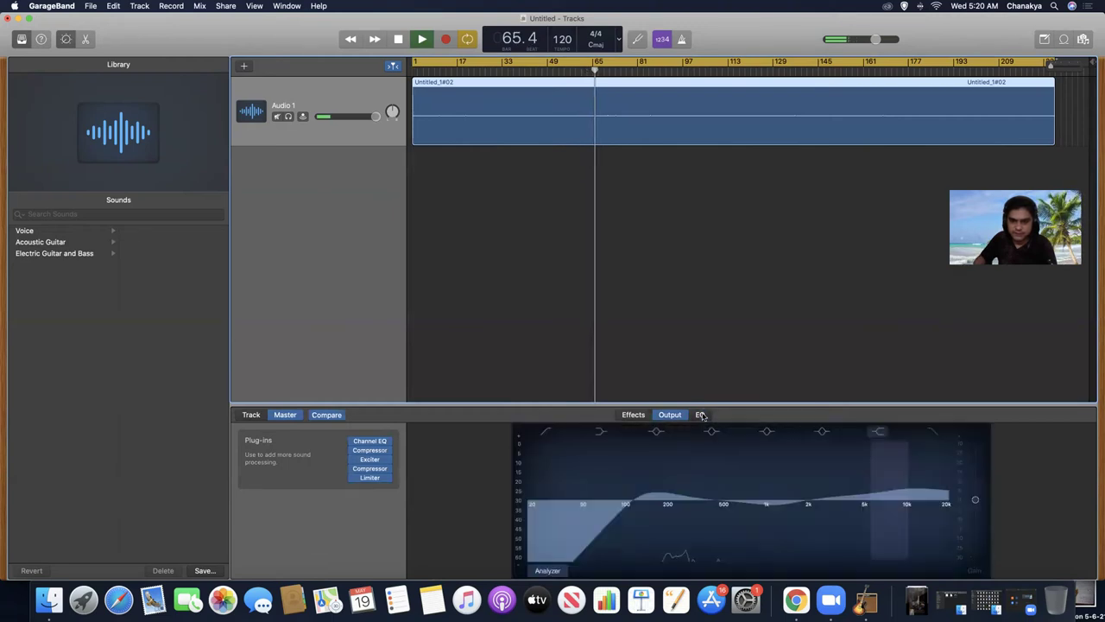
{"action": "left_click", "coordinate": [548, 571]}
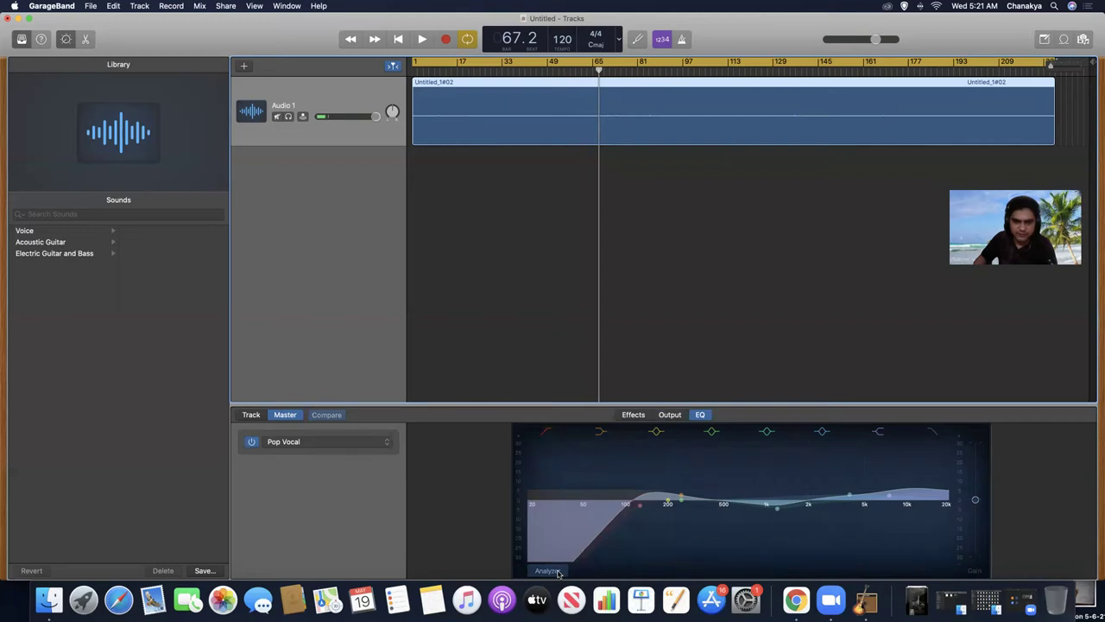
{"action": "key", "text": "Return"}
{"action": "key", "text": "space"}
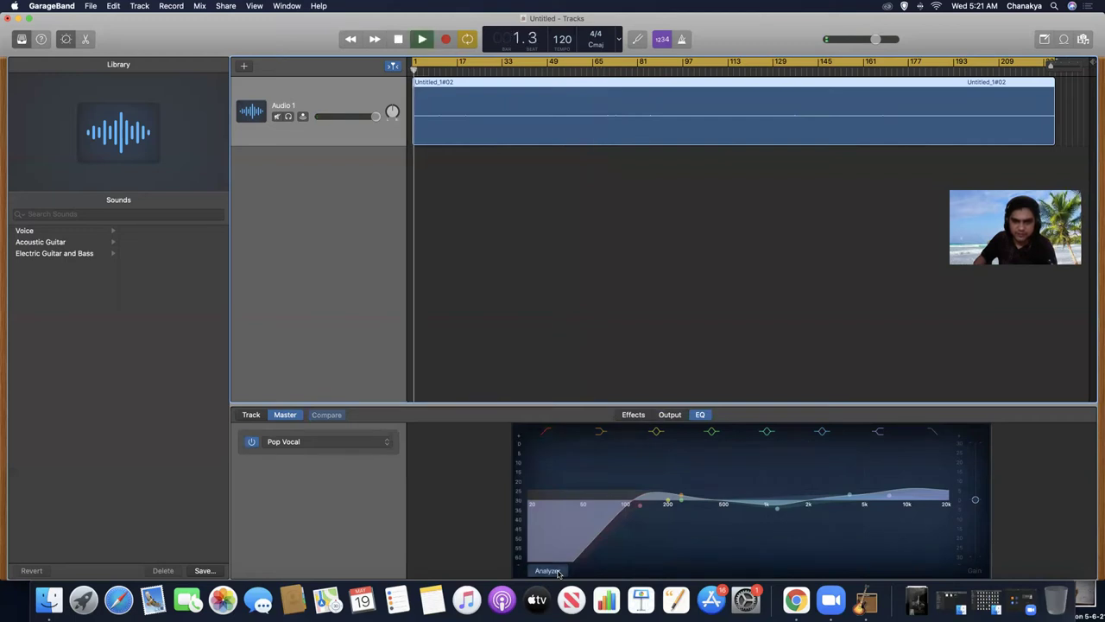
{"action": "key", "text": "space"}
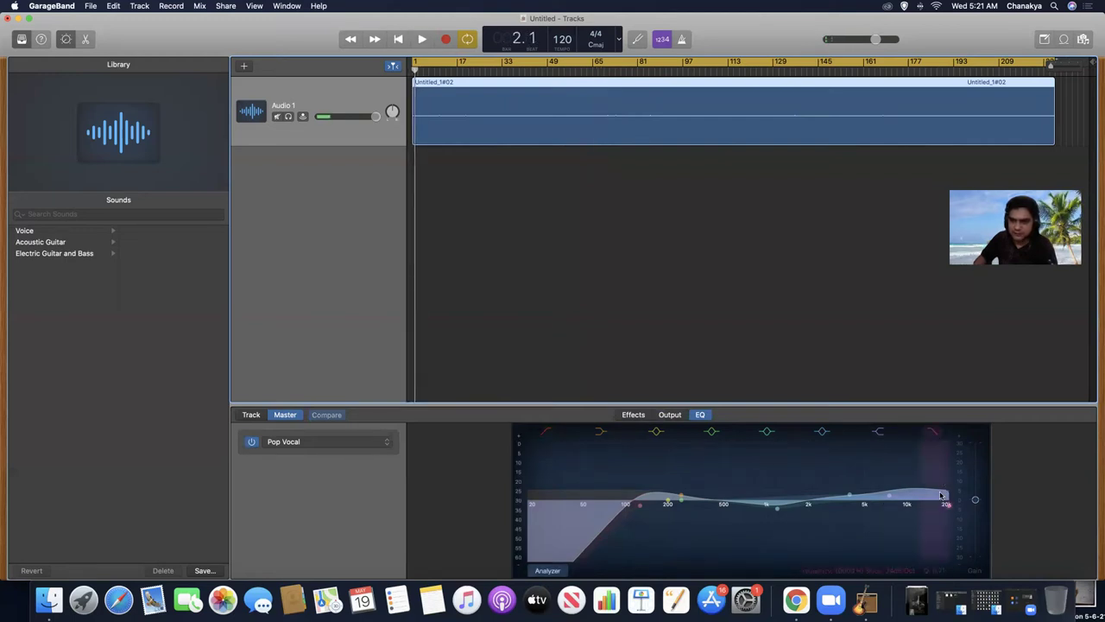
Step: Lower the high-cut frequency of the Pop Vocal EQ to about 13400 Hz while playing the recording from the start
{"action": "left_click_drag", "start_coordinate": [947, 507], "coordinate": [928, 505]}
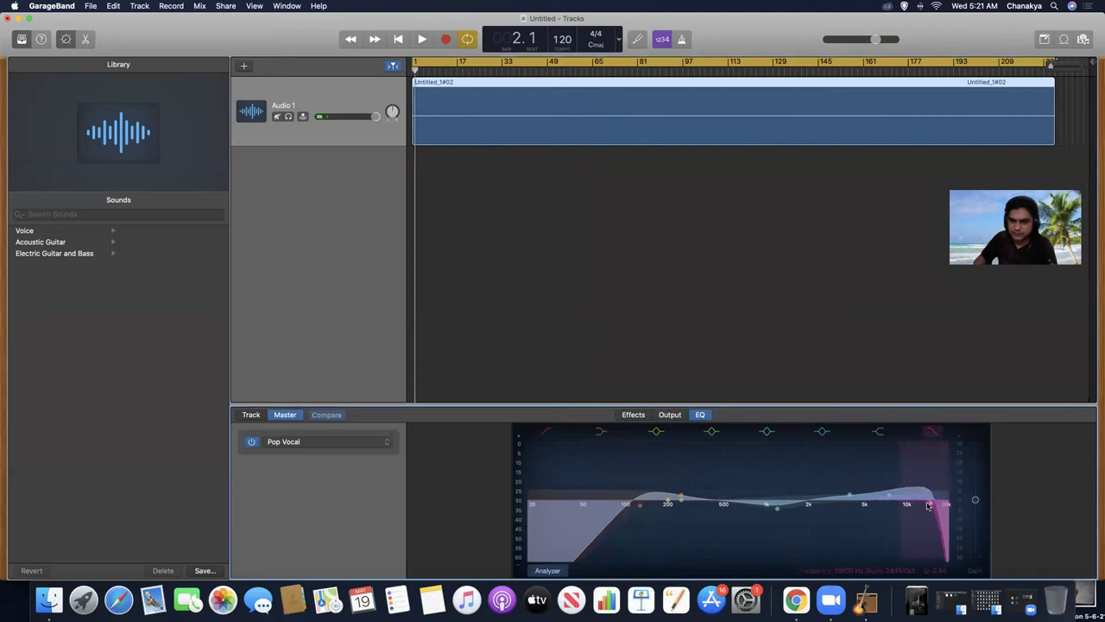
{"action": "key", "text": "space"}
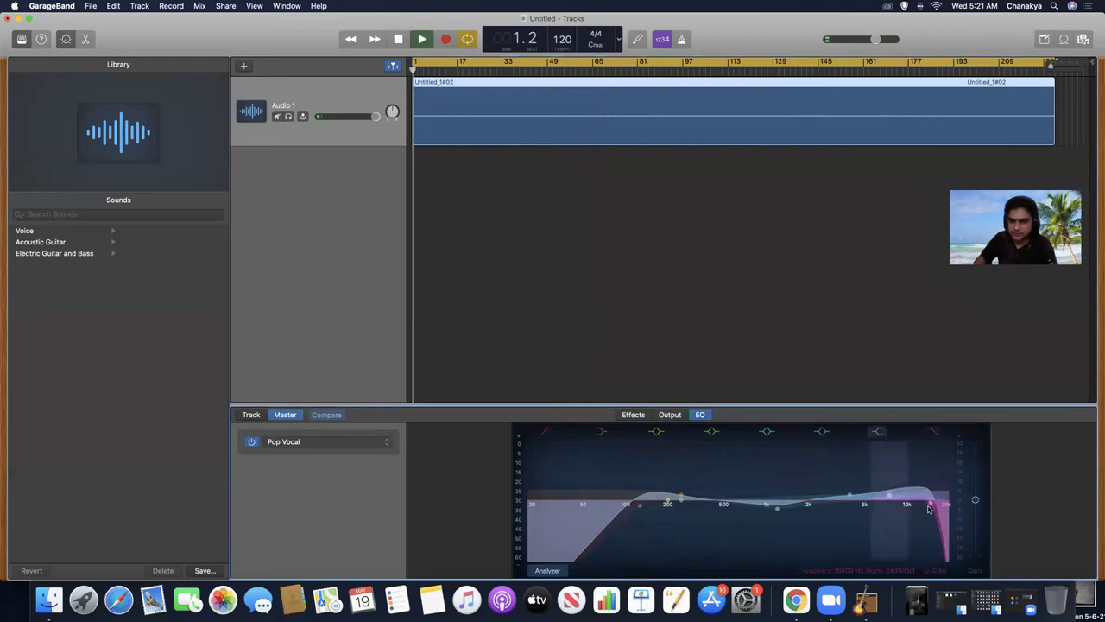
{"action": "mouse_move", "coordinate": [929, 505]}
{"action": "left_mouse_down"}
{"action": "mouse_move", "coordinate": [913, 508]}
{"action": "mouse_move", "coordinate": [927, 504]}
{"action": "left_mouse_up"}
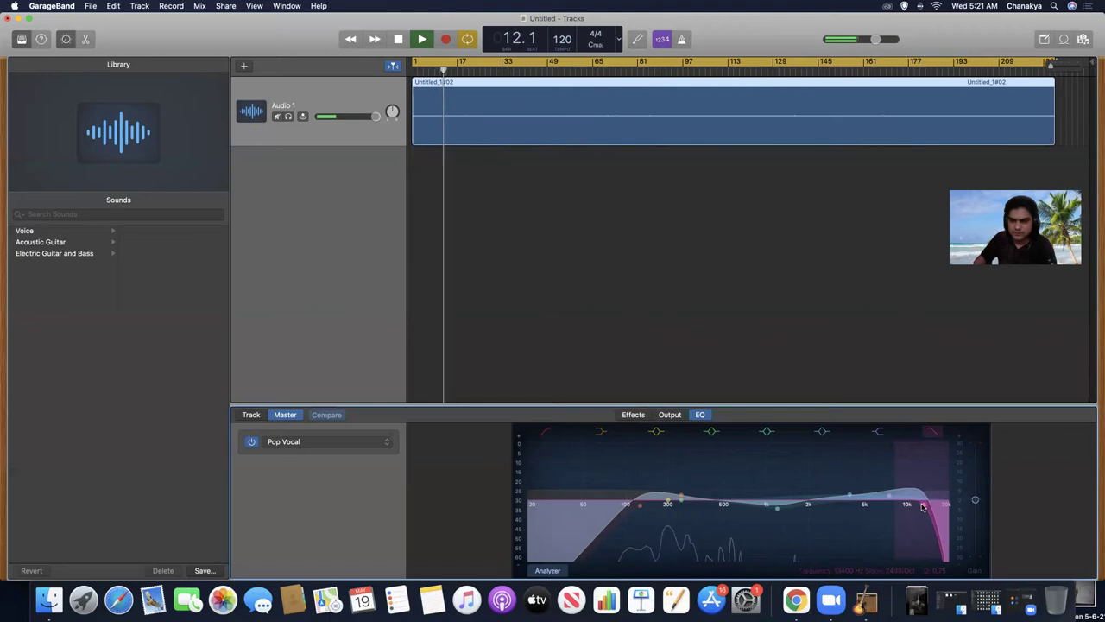
{"action": "key", "text": "space"}
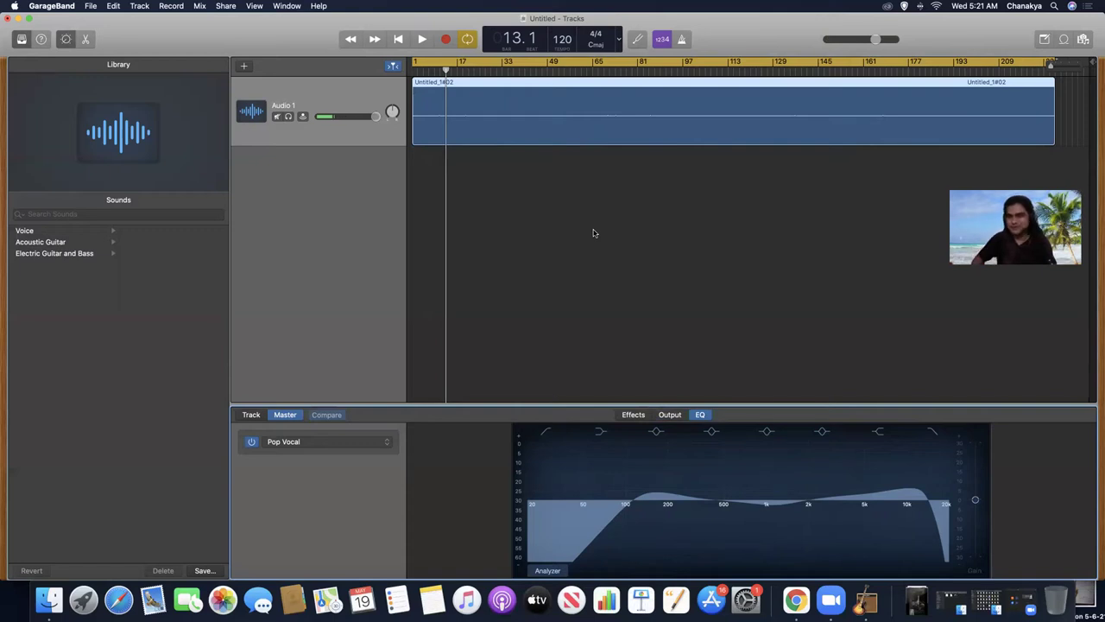
Step: Review the master track's output effects, Master Echo settings and adjusted EQ curve without changing them
{"action": "left_click", "coordinate": [669, 415]}
{"action": "left_click", "coordinate": [631, 418]}
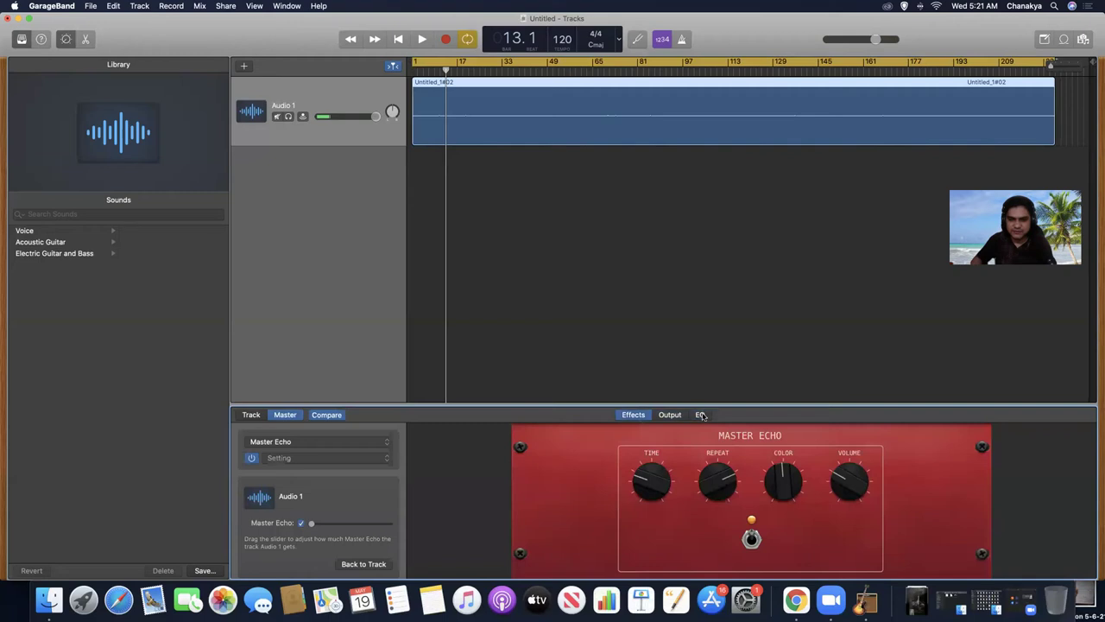
{"action": "left_click", "coordinate": [700, 414]}
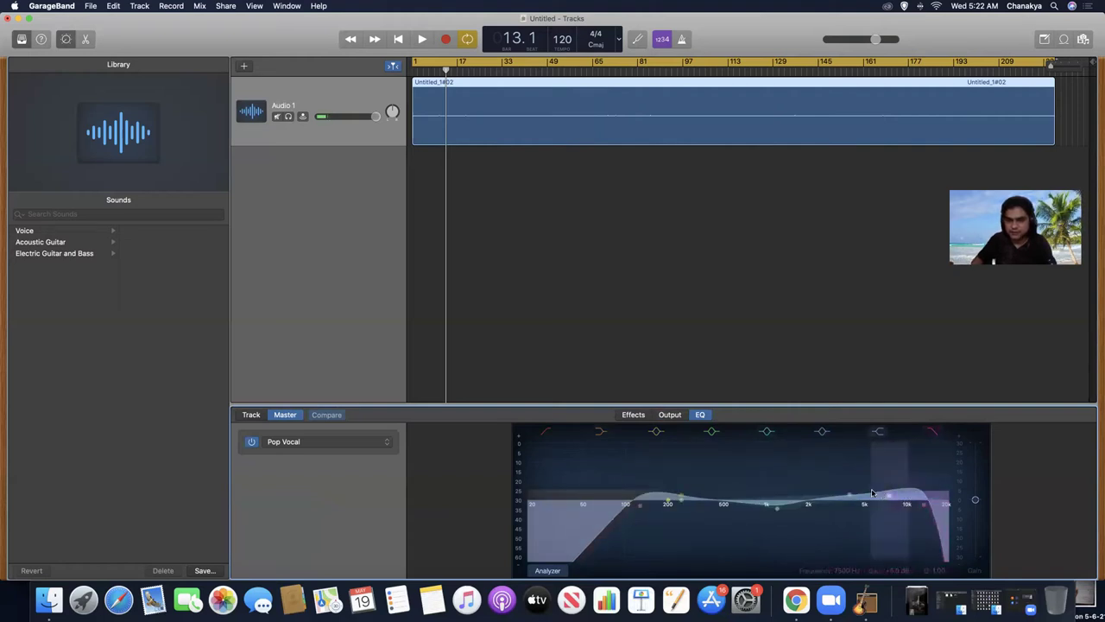
{"action": "left_click", "coordinate": [678, 416]}
{"action": "left_click", "coordinate": [636, 418]}
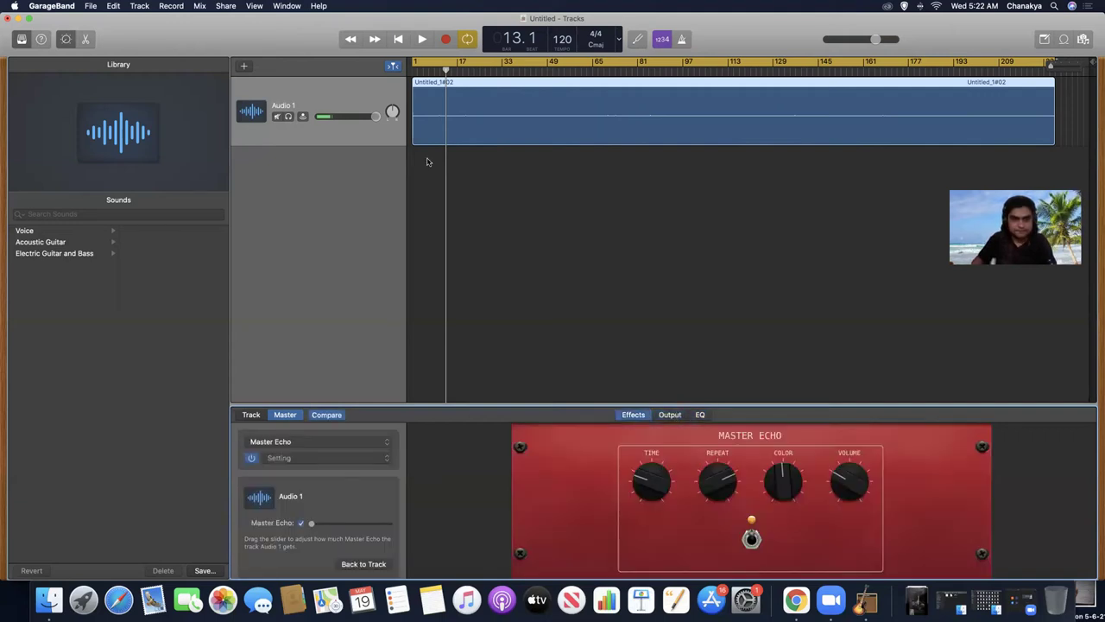
Step: Play the processed recording briefly from the start and from about bar 75
{"action": "left_click", "coordinate": [524, 72]}
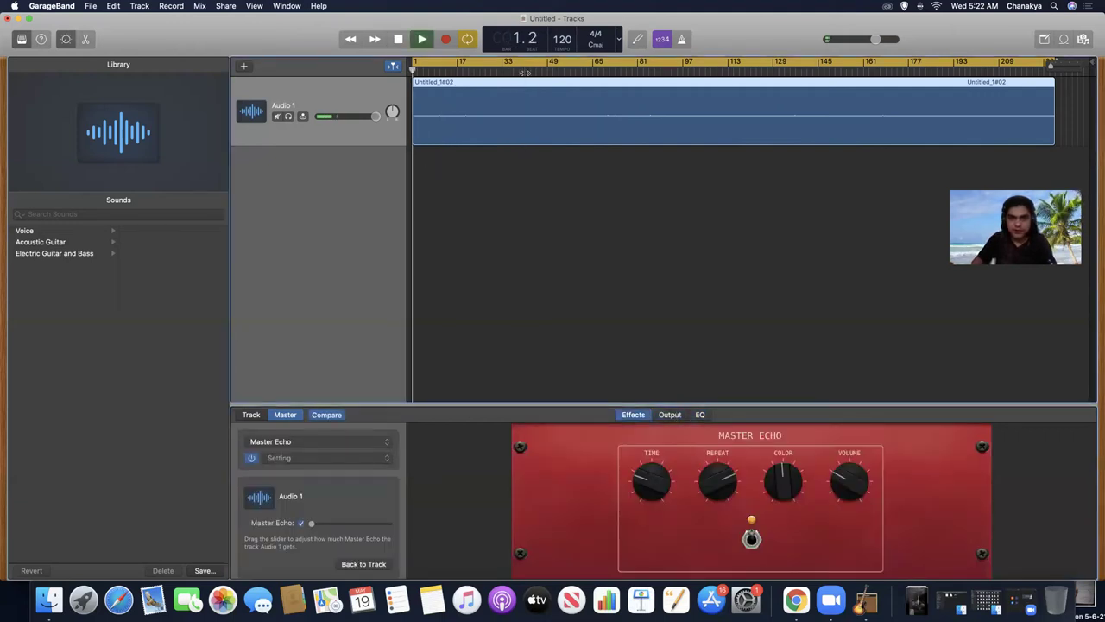
{"action": "left_click_drag", "start_coordinate": [524, 72], "coordinate": [621, 71]}
{"action": "key", "text": "space"}
{"action": "key", "text": "space"}
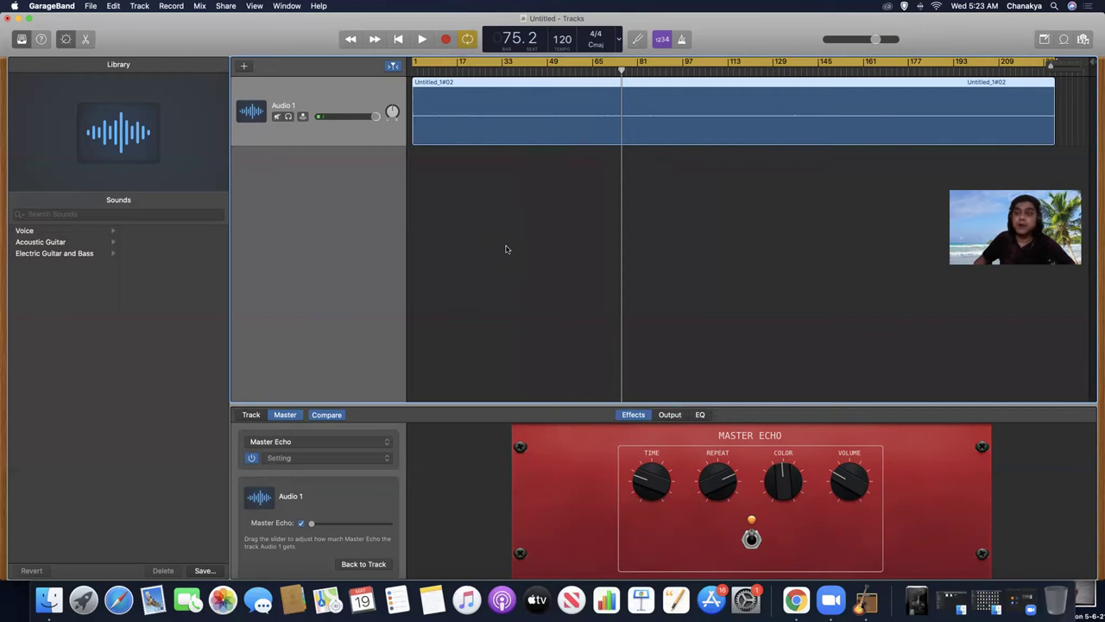
Step: Set up an export of the song to disk as an MP3 with the suggested name and Documents as the destination
{"action": "left_click", "coordinate": [227, 6]}
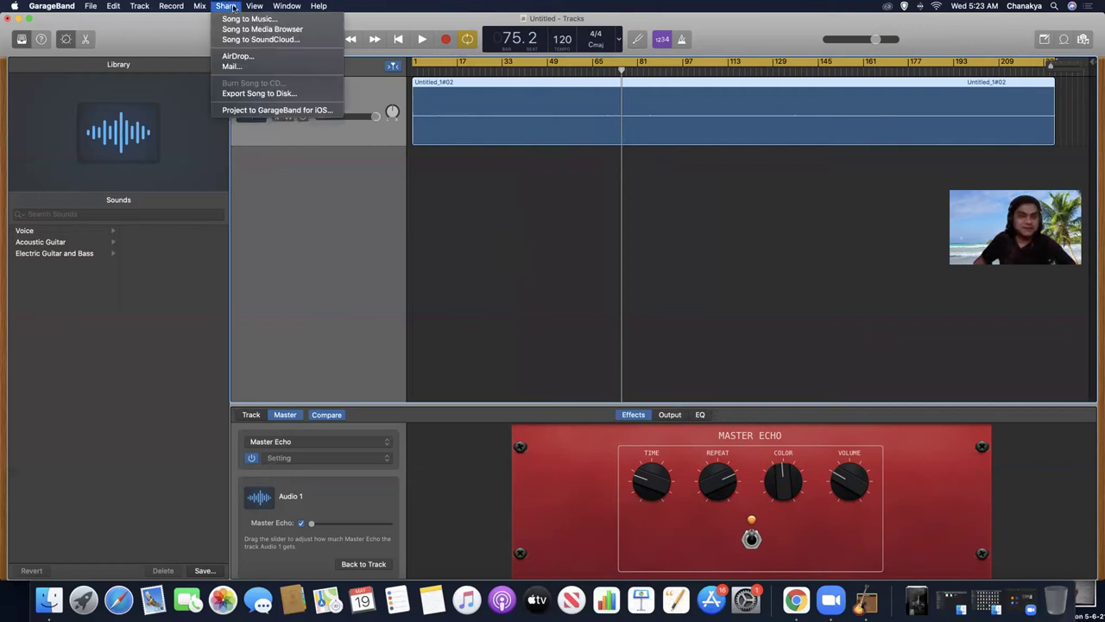
{"action": "left_click", "coordinate": [278, 94]}
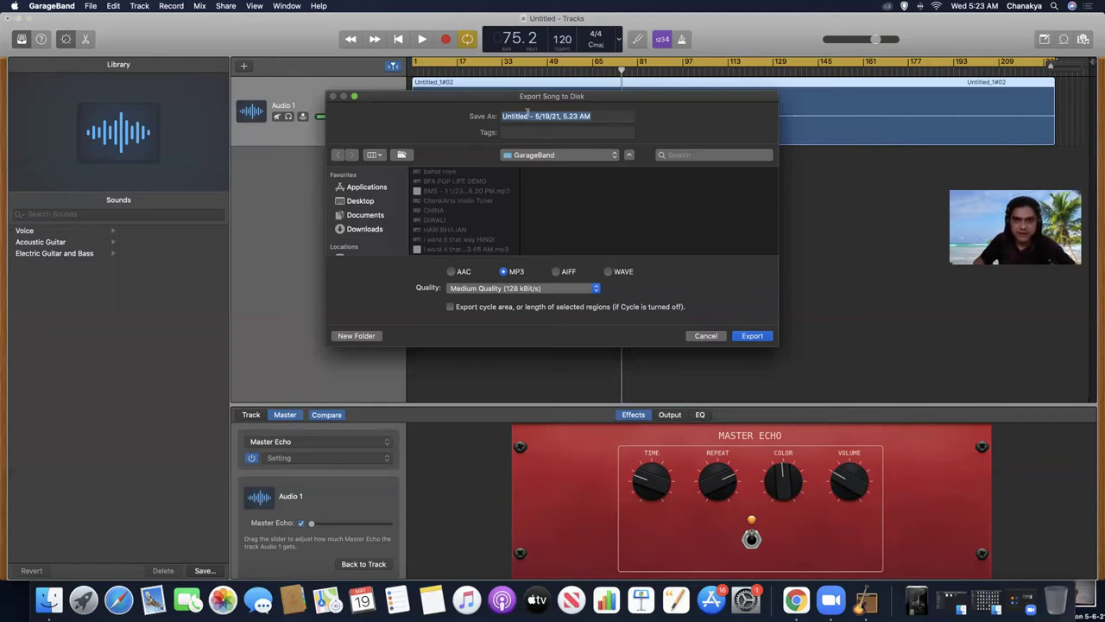
{"action": "left_click", "coordinate": [529, 116]}
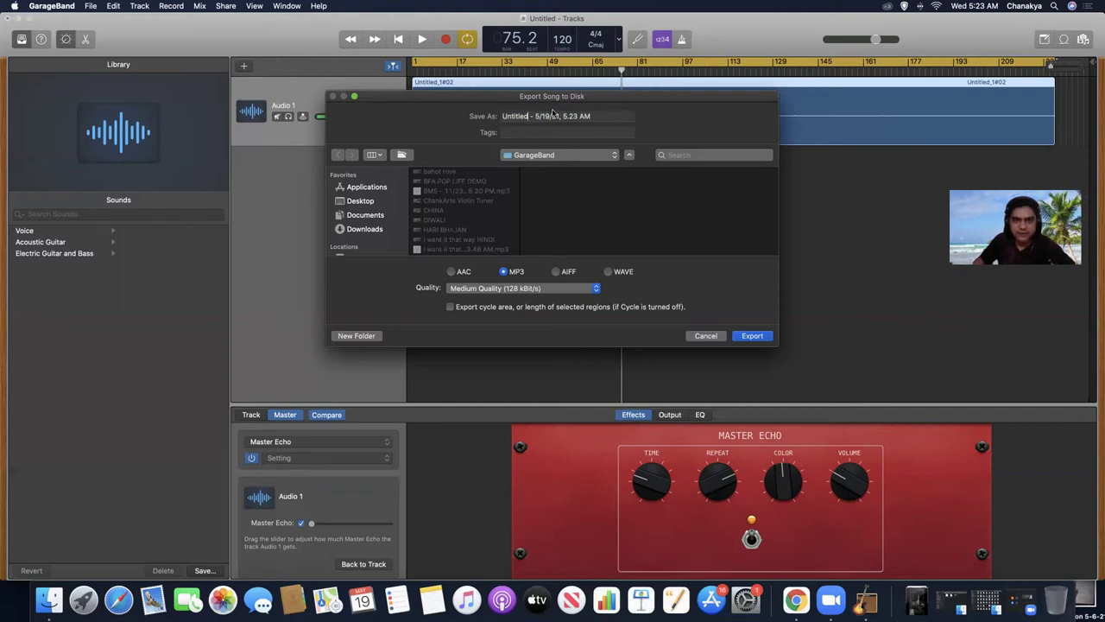
{"action": "left_click", "coordinate": [363, 218]}
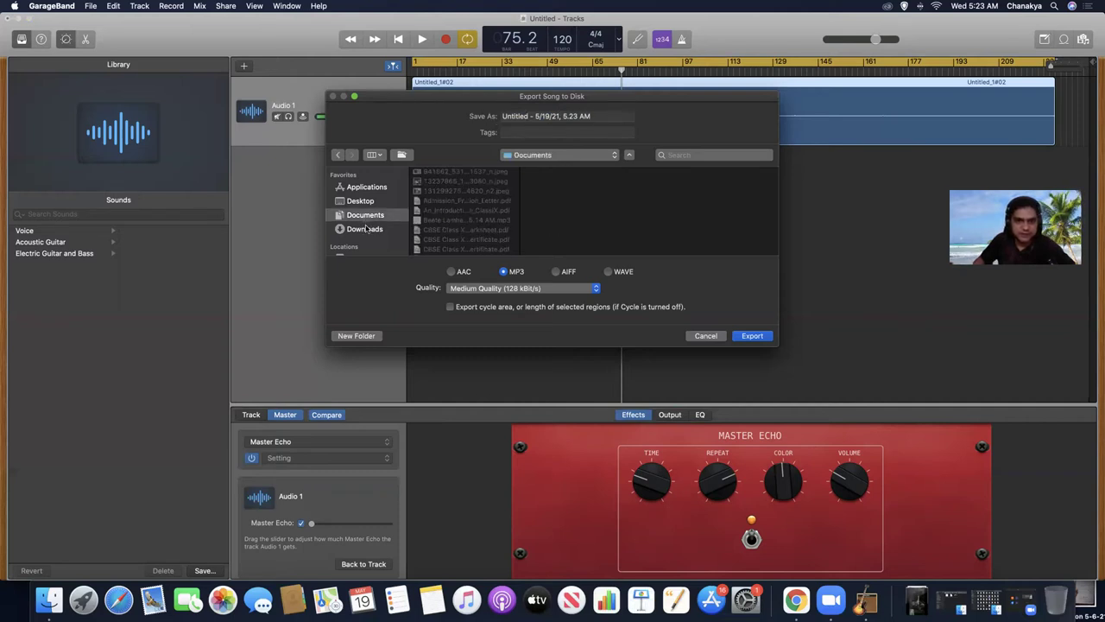
{"action": "left_click", "coordinate": [366, 229]}
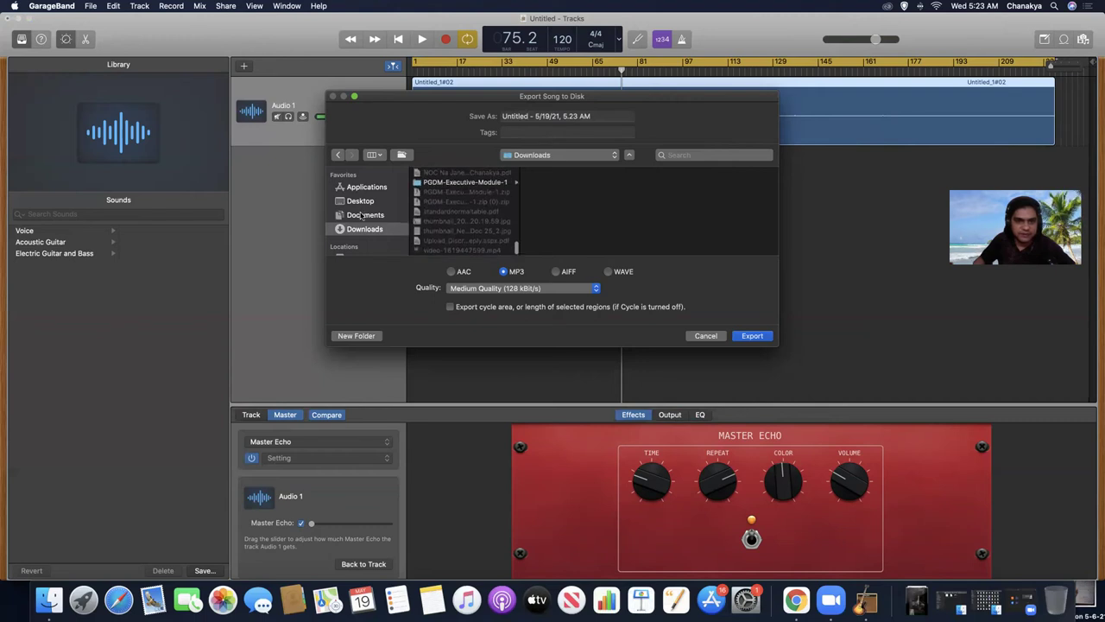
{"action": "left_click", "coordinate": [362, 216]}
{"action": "scroll", "coordinate": [448, 223], "scroll_direction": "up", "scroll_amount": 5}
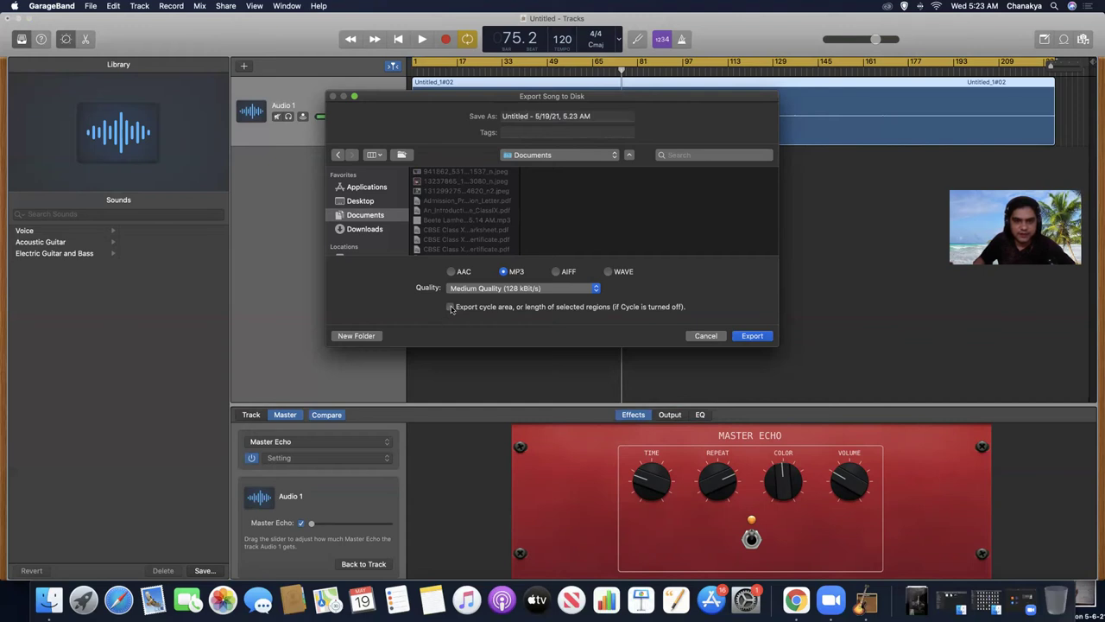
Step: Limit the export to the cycle area, choose Highest Quality (256 kBit/s) and export the MP3
{"action": "left_click", "coordinate": [450, 307]}
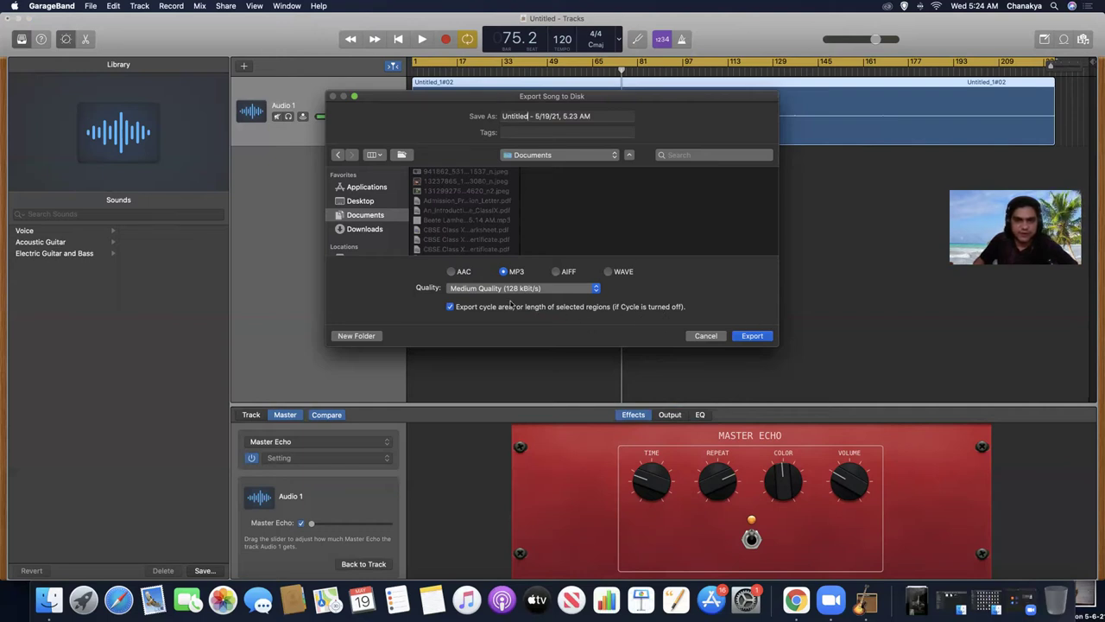
{"action": "left_click", "coordinate": [554, 292]}
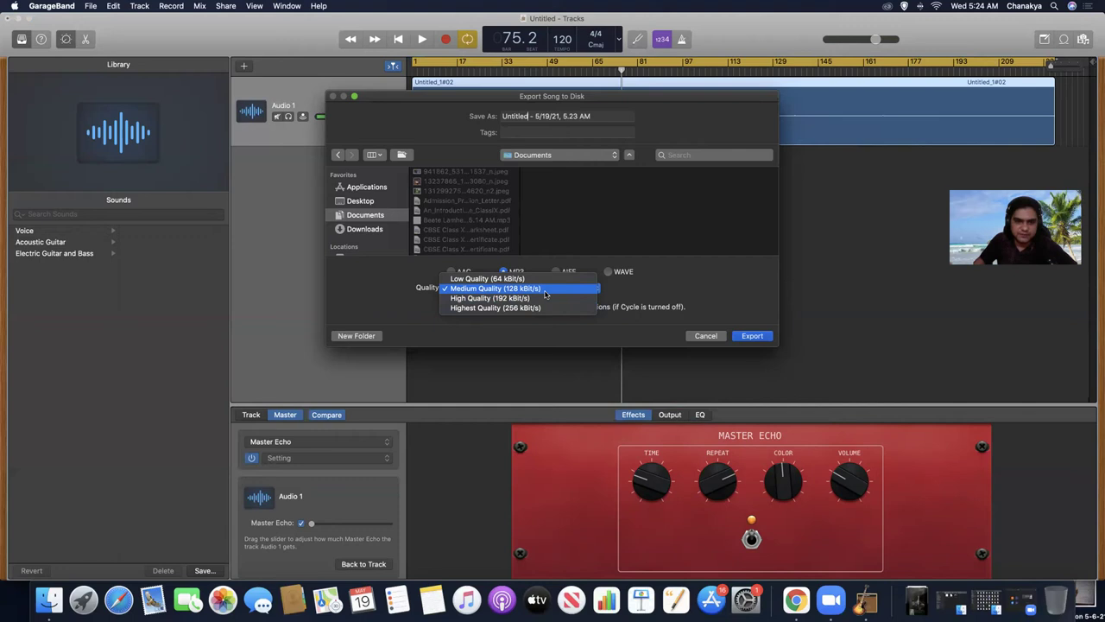
{"action": "left_click", "coordinate": [549, 290]}
{"action": "left_click", "coordinate": [562, 292]}
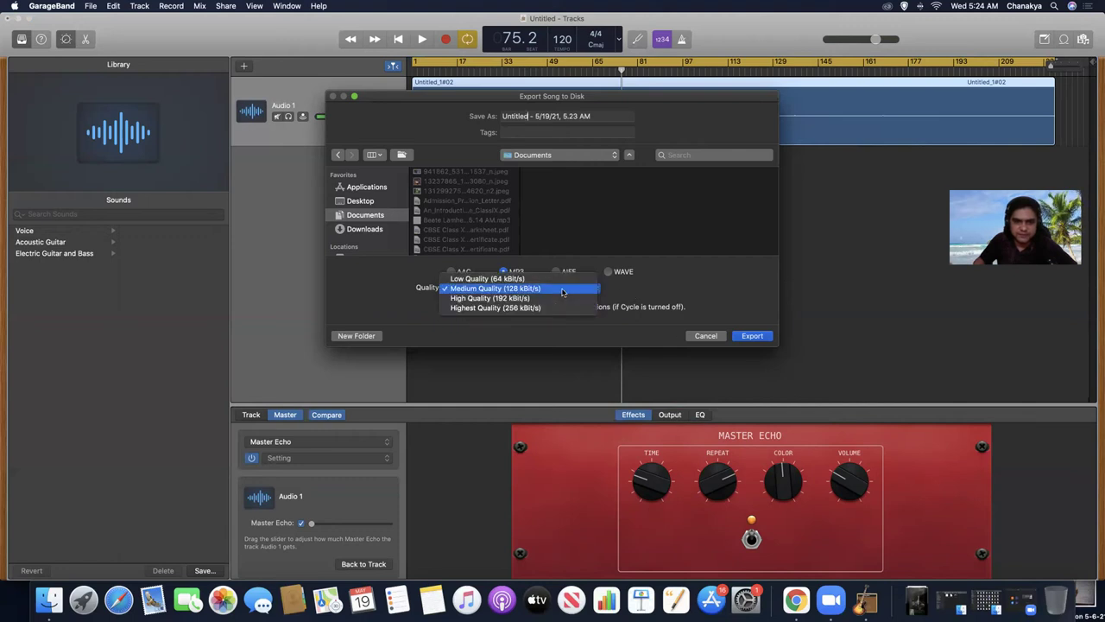
{"action": "left_click", "coordinate": [557, 290]}
{"action": "left_click", "coordinate": [544, 291]}
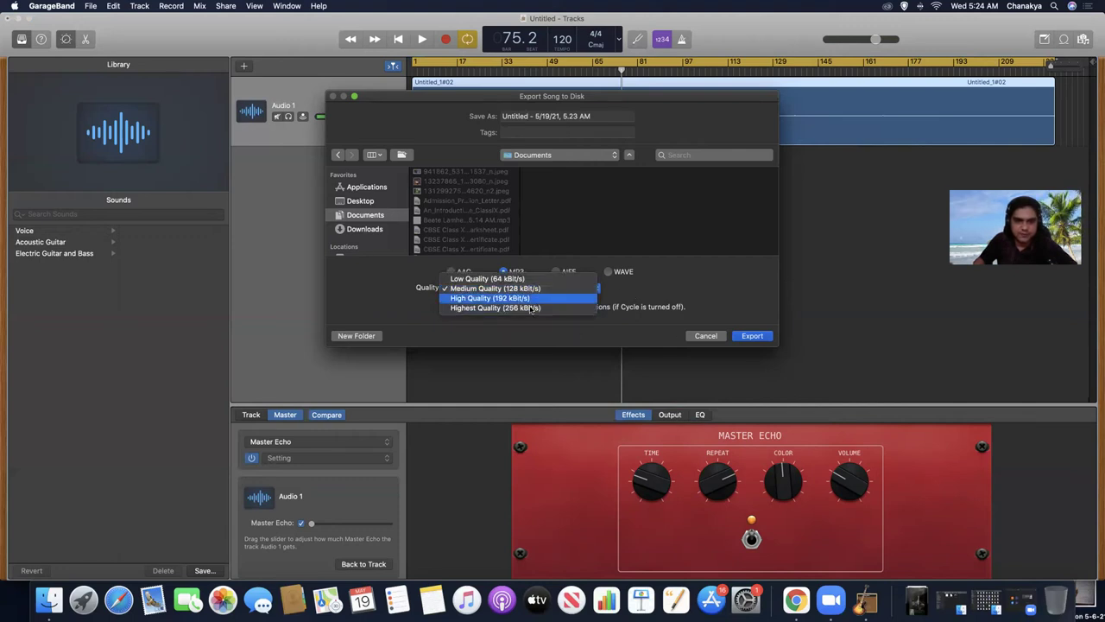
{"action": "left_click", "coordinate": [570, 307]}
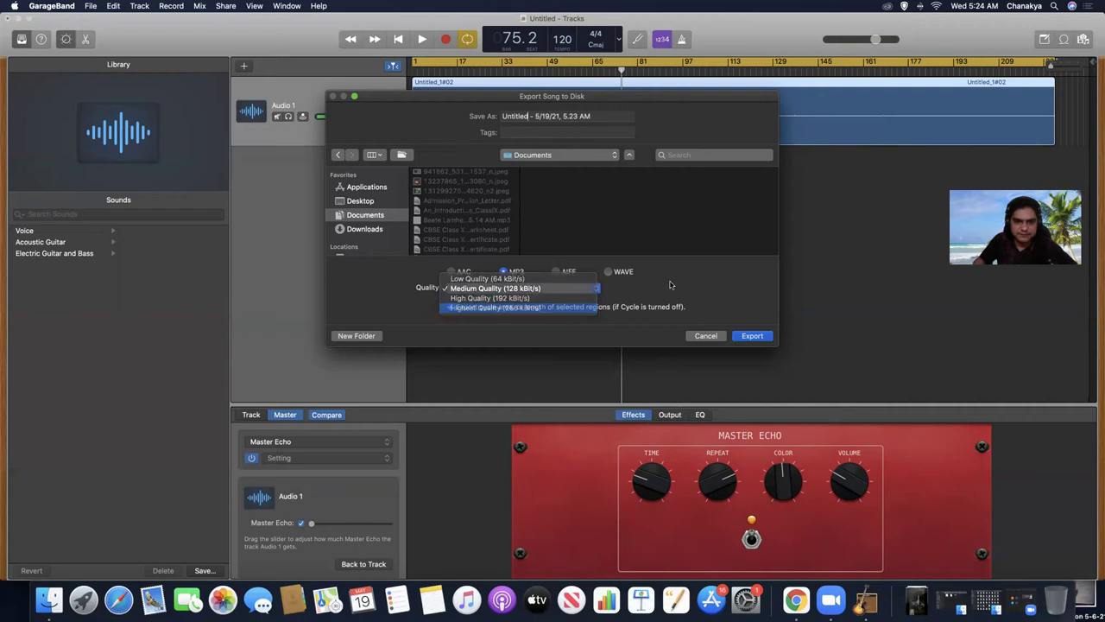
{"action": "left_click", "coordinate": [752, 336]}
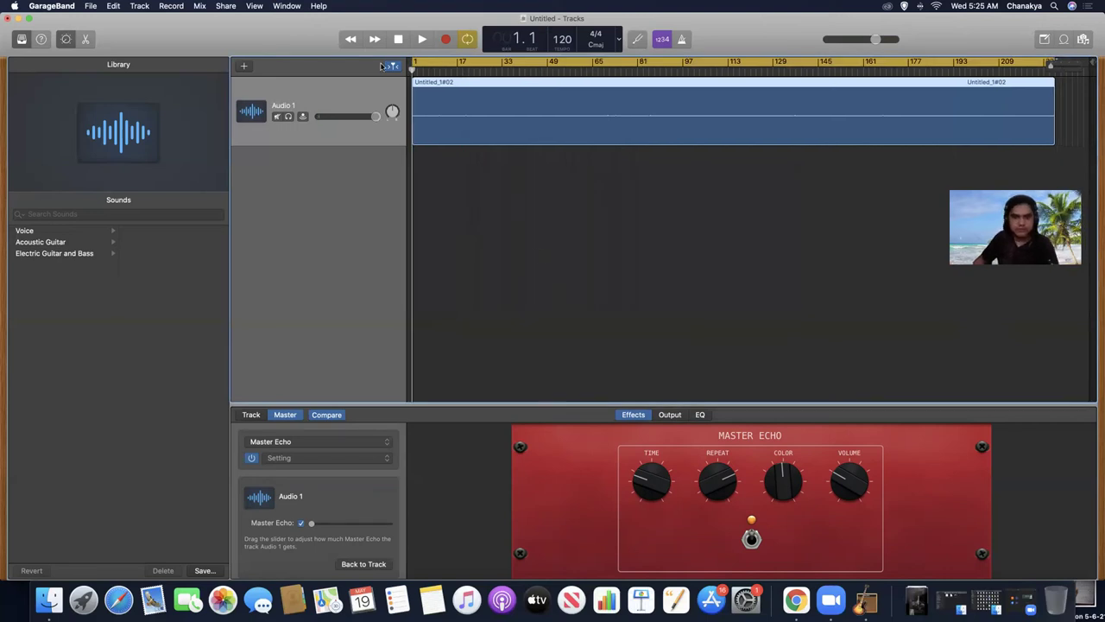
Step: Quit GarageBand, saving the project as "Sixth Sence - Audio Book" in the GarageBand folder
{"action": "left_click", "coordinate": [784, 224]}
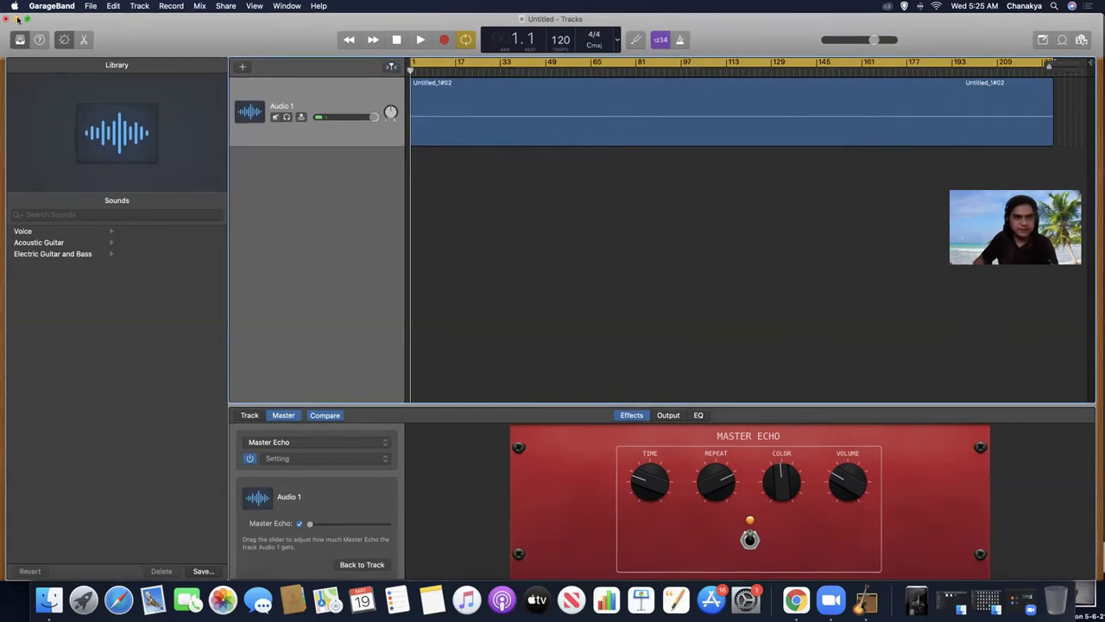
{"action": "key", "text": "space"}
{"action": "key", "text": "space"}
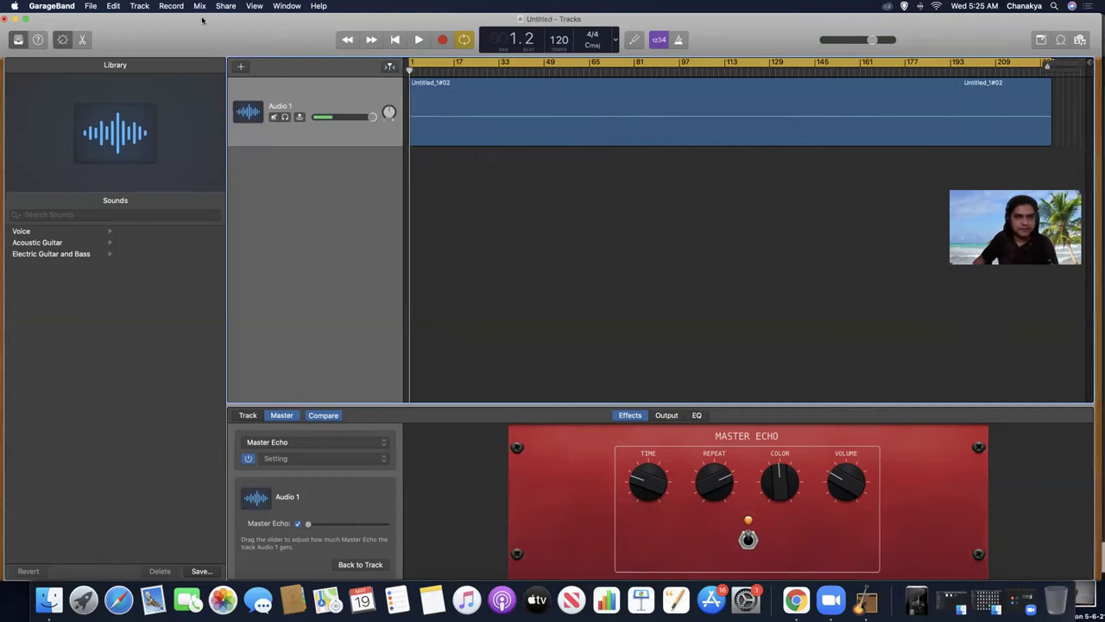
{"action": "left_click", "coordinate": [47, 6]}
{"action": "left_click", "coordinate": [135, 164]}
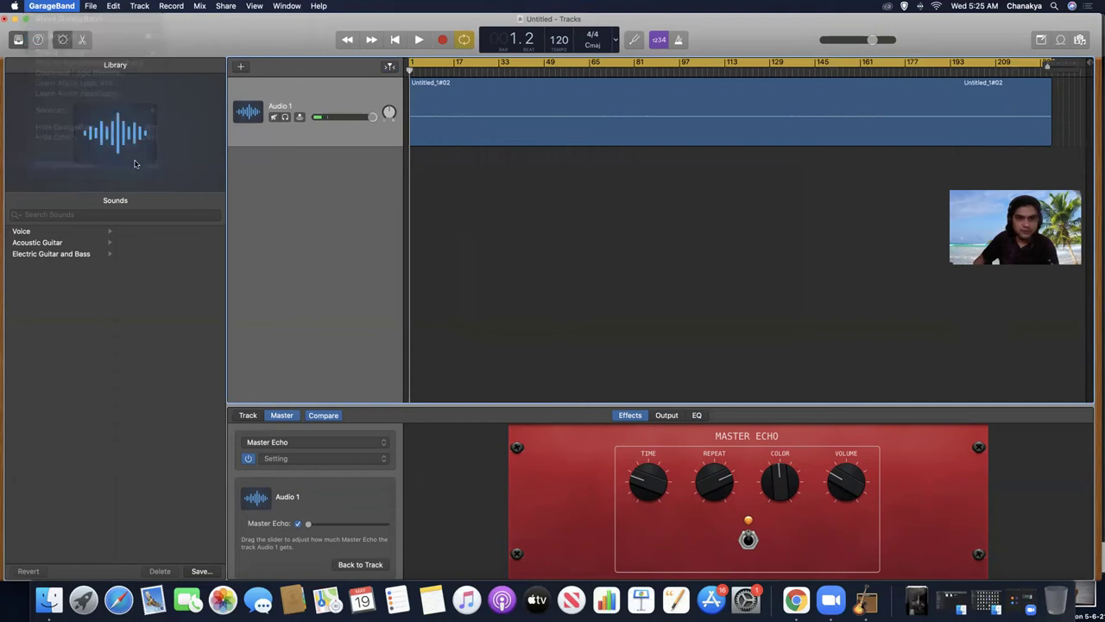
{"action": "left_click", "coordinate": [644, 204]}
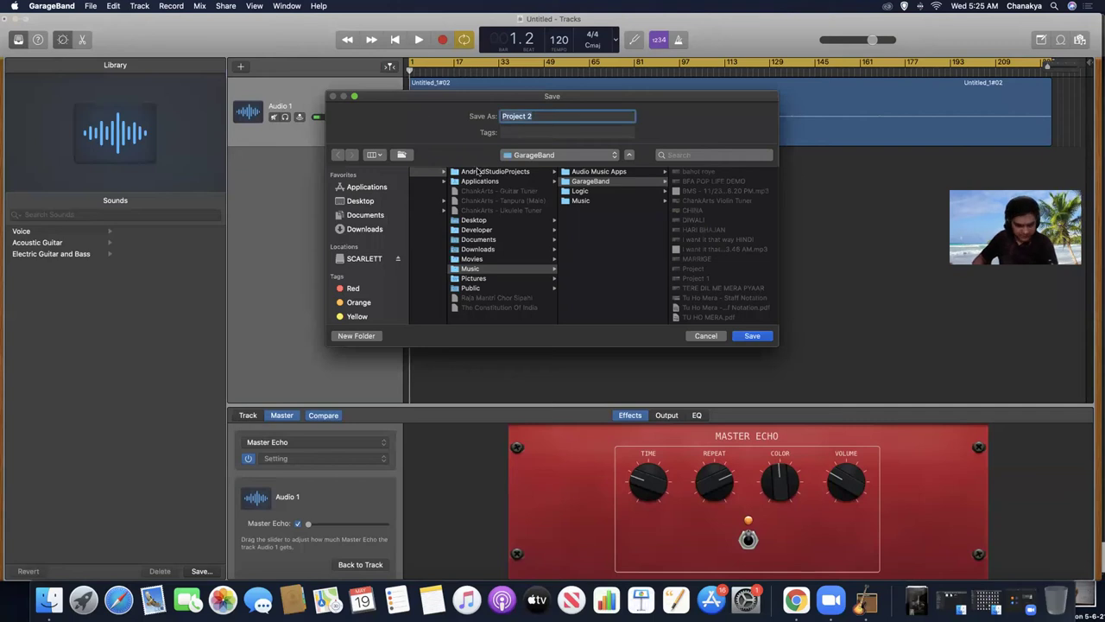
{"action": "type", "text": "Sixth Sence - Audio Book"}
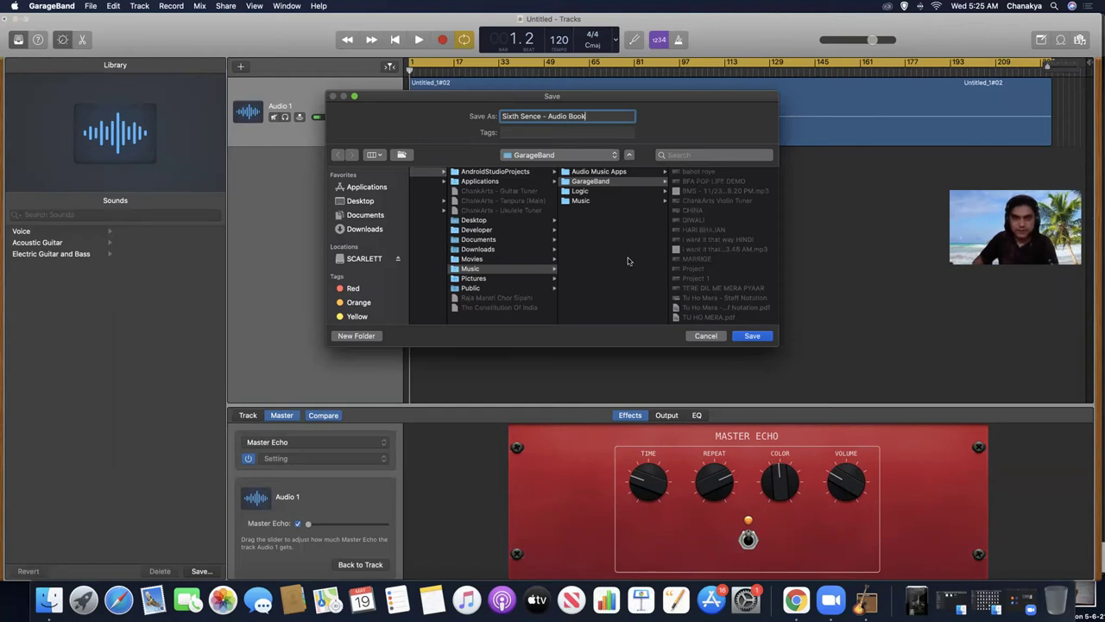
{"action": "left_click", "coordinate": [753, 339]}
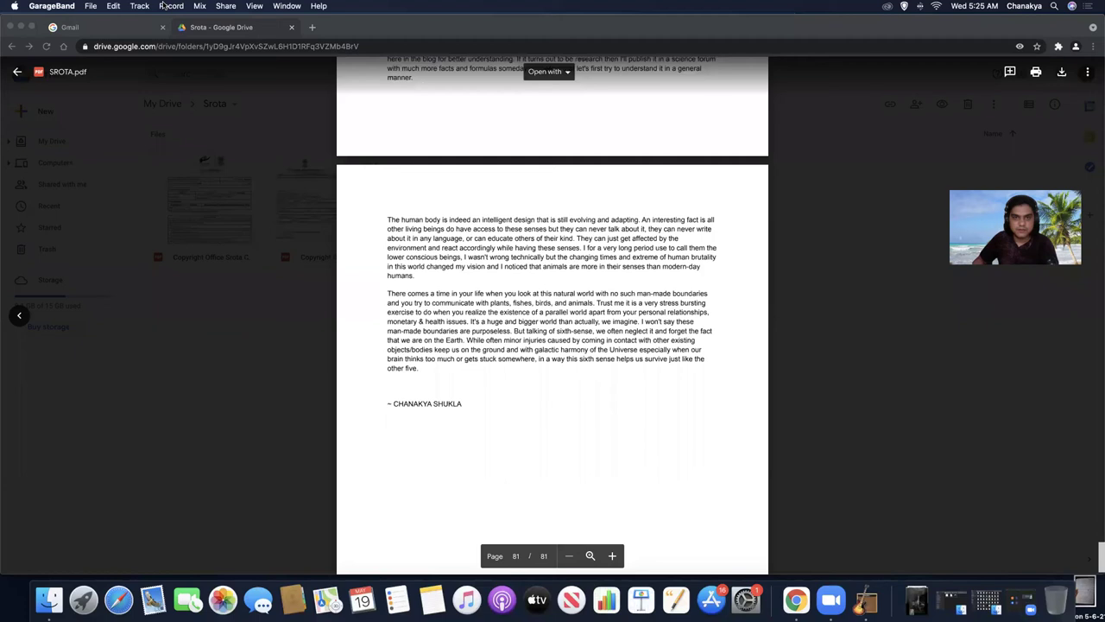
Step: Switch to Finder and look for the exported MP3 in the Documents folder
{"action": "left_click", "coordinate": [735, 202]}
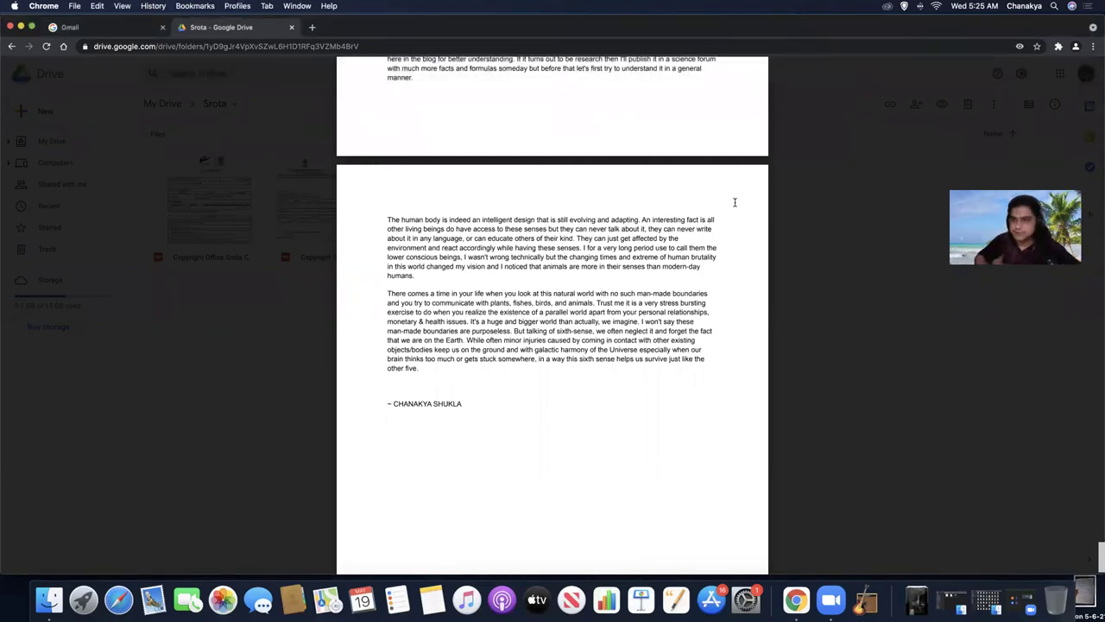
{"action": "left_click", "coordinate": [49, 602]}
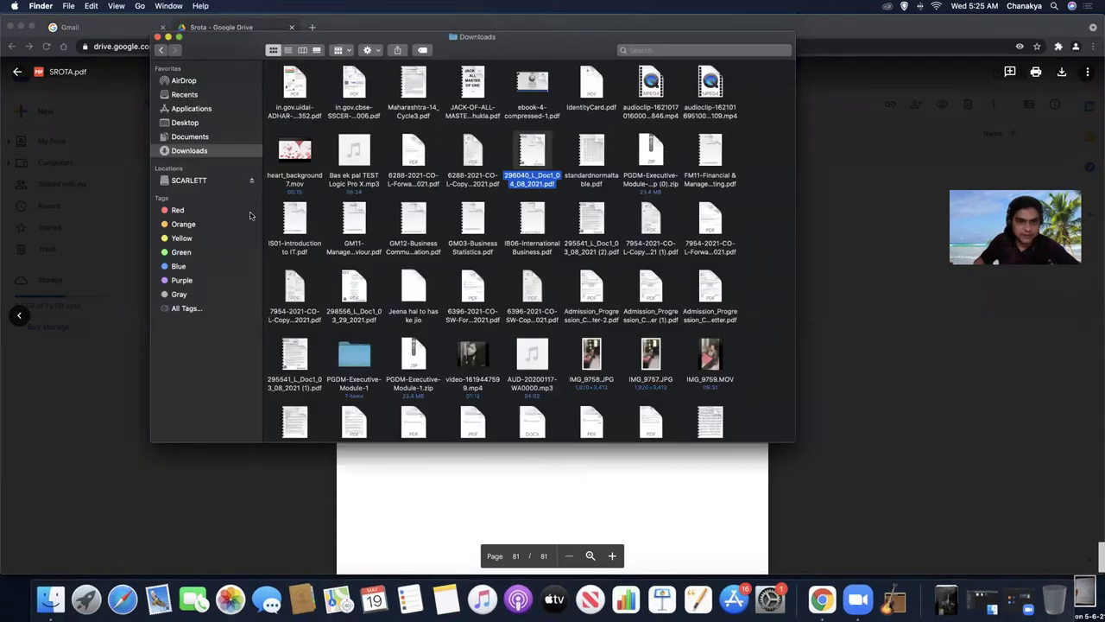
{"action": "left_click", "coordinate": [211, 138]}
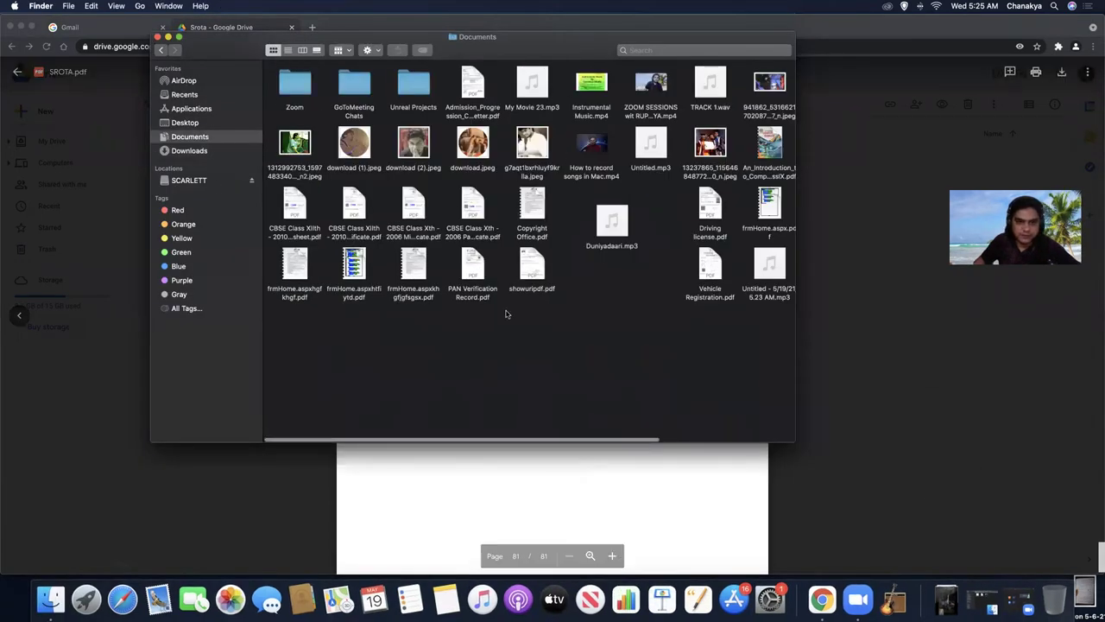
{"action": "scroll", "coordinate": [513, 310], "scroll_direction": "right", "scroll_amount": 3}
{"action": "left_click", "coordinate": [189, 150]}
{"action": "left_click", "coordinate": [189, 137]}
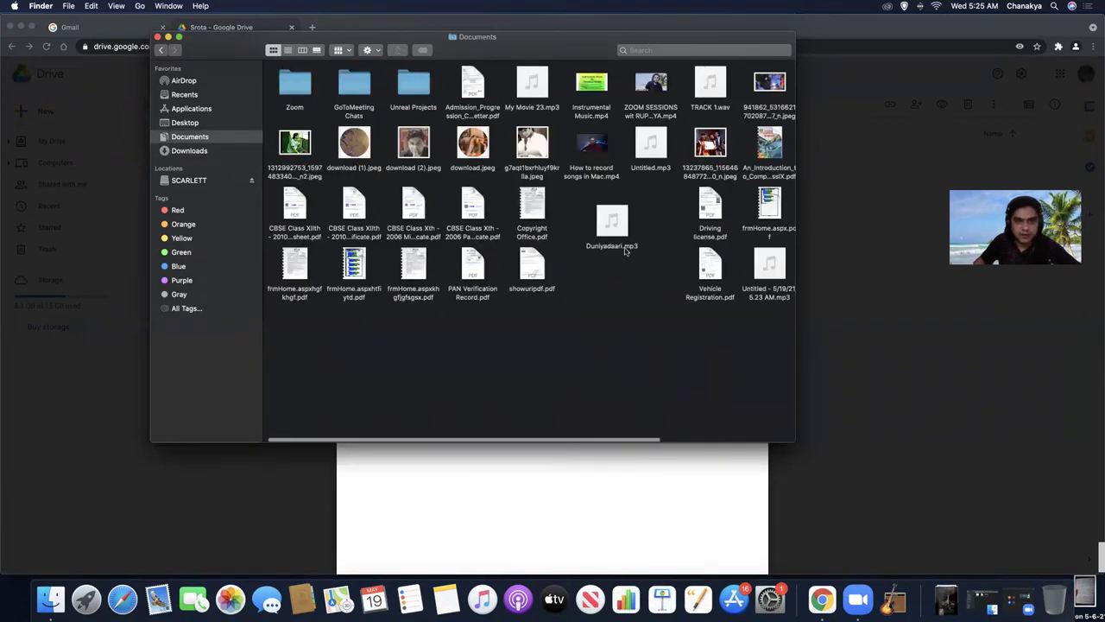
Step: Preview "Untitled - 5/19/21, 5.23 AM.mp3" from Documents, listening from about 02:22 and 04:24, and close the preview
{"action": "scroll", "coordinate": [674, 267], "scroll_direction": "right", "scroll_amount": 3}
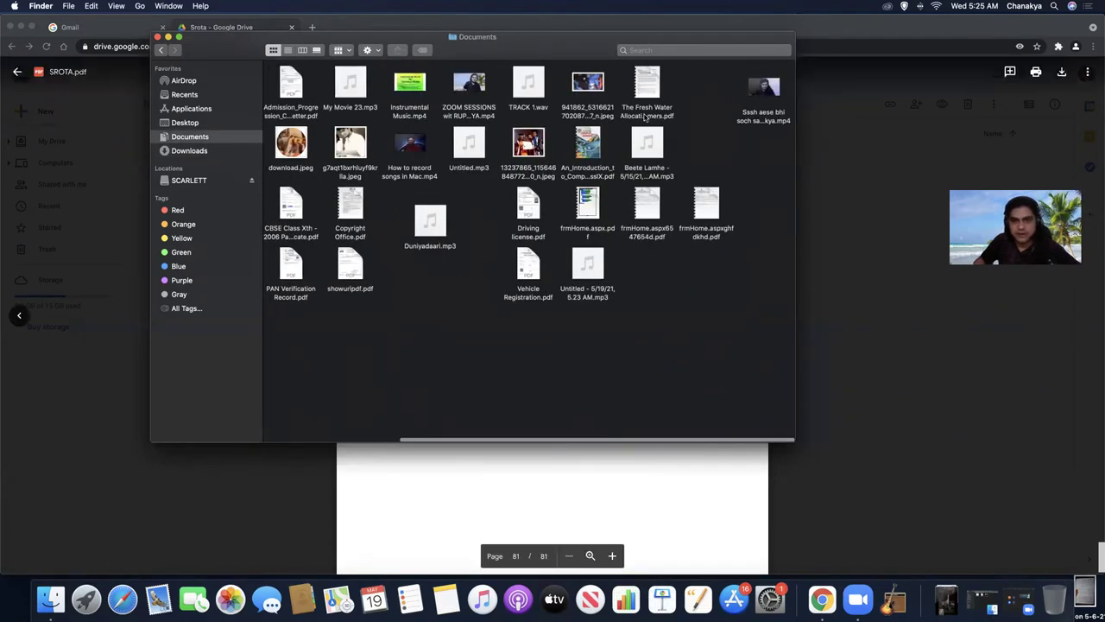
{"action": "left_click", "coordinate": [649, 172]}
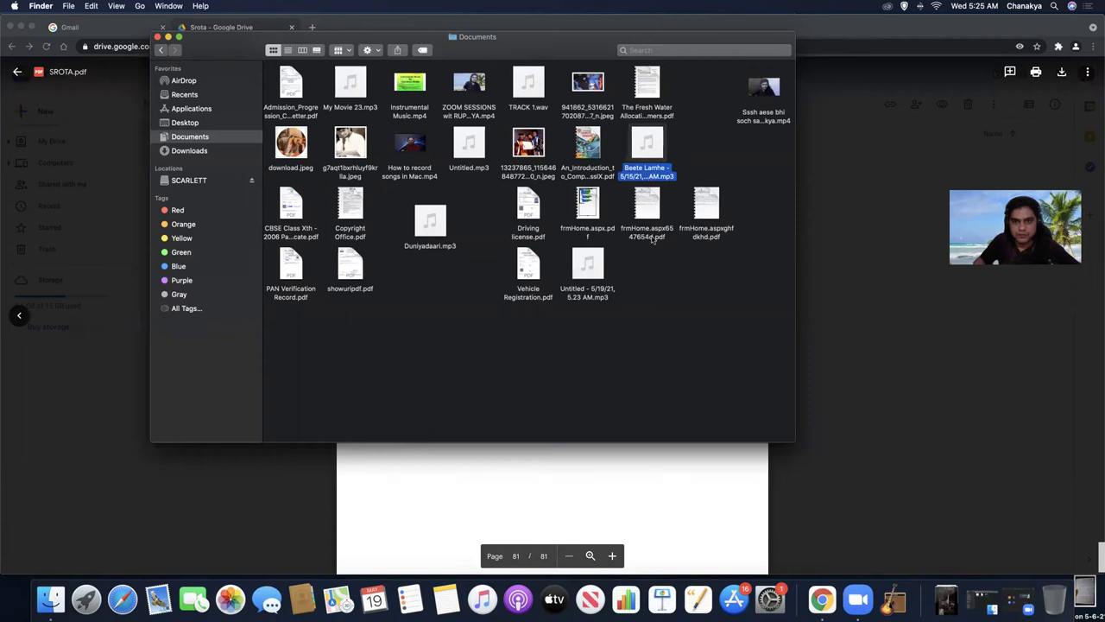
{"action": "left_click", "coordinate": [602, 296]}
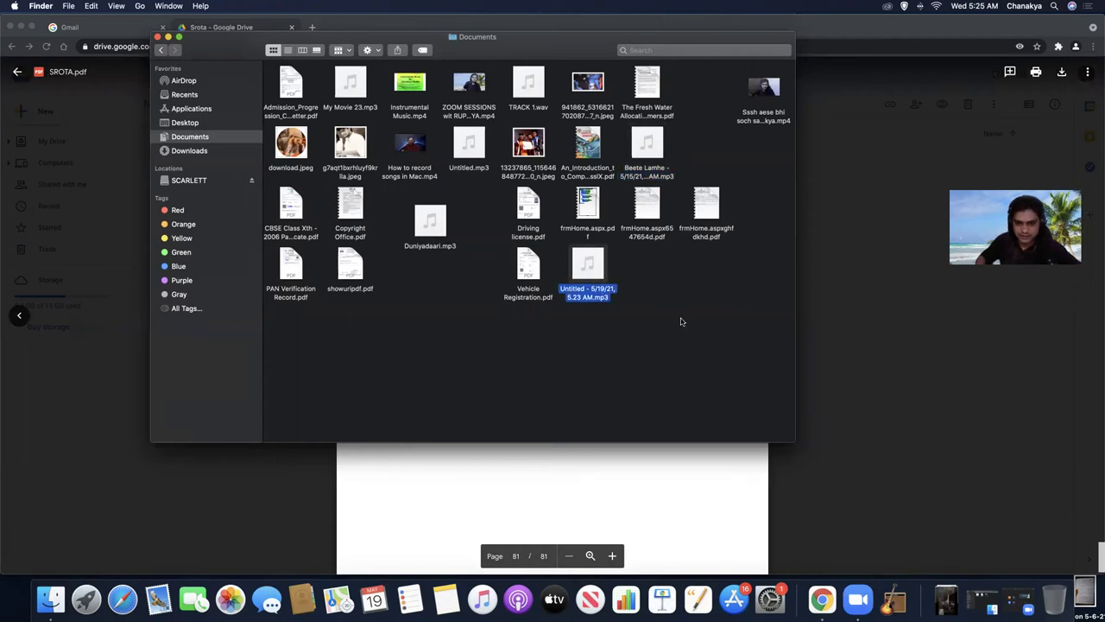
{"action": "key", "text": "space"}
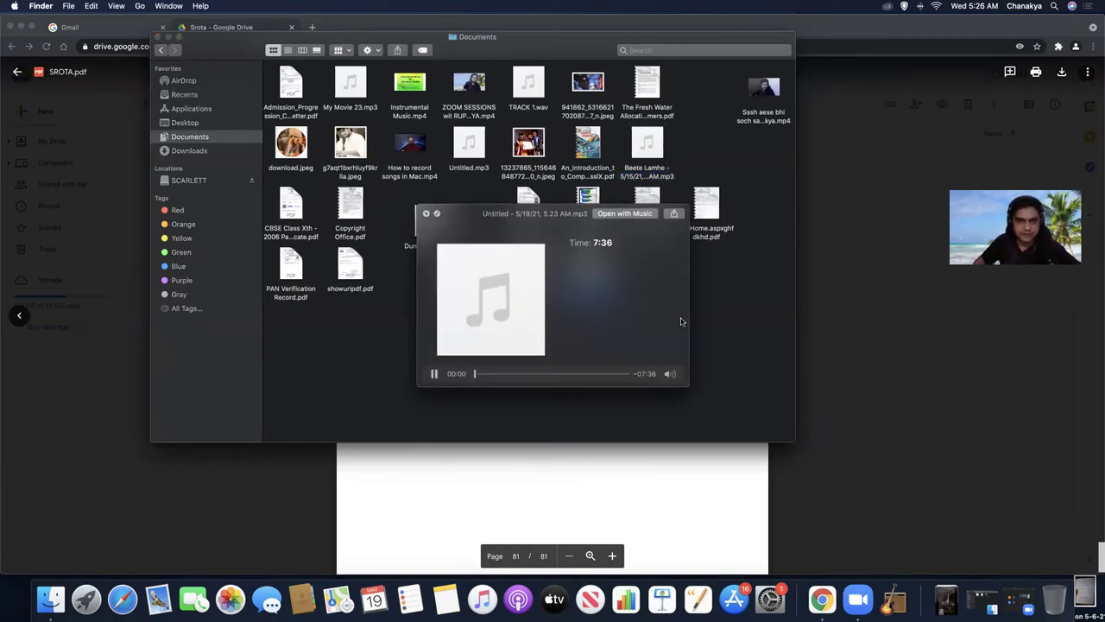
{"action": "left_click", "coordinate": [520, 375]}
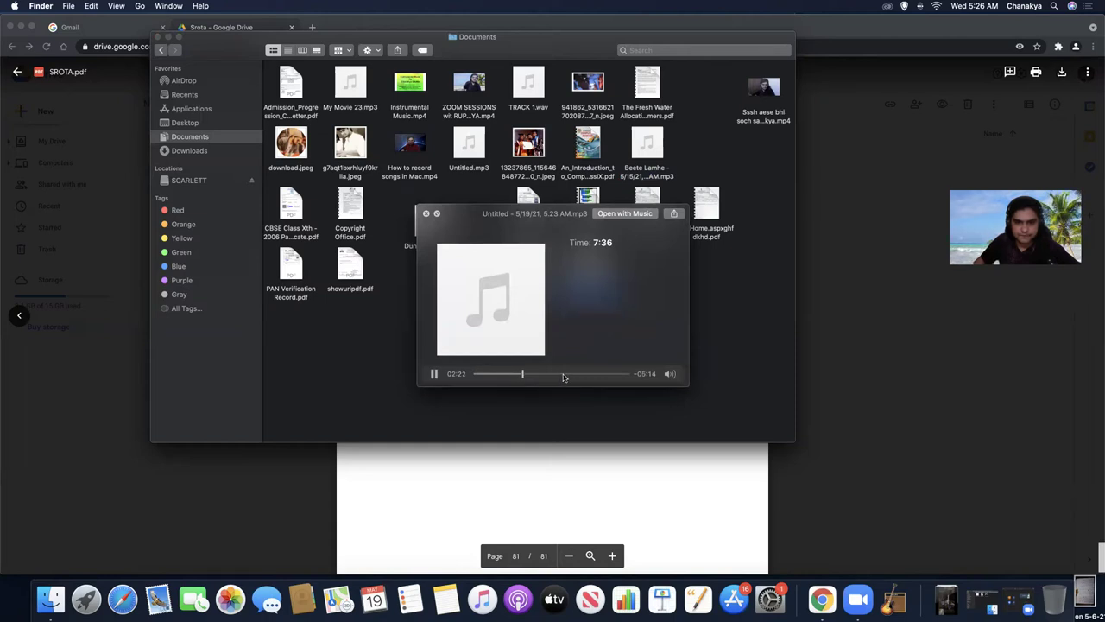
{"action": "left_click", "coordinate": [564, 375]}
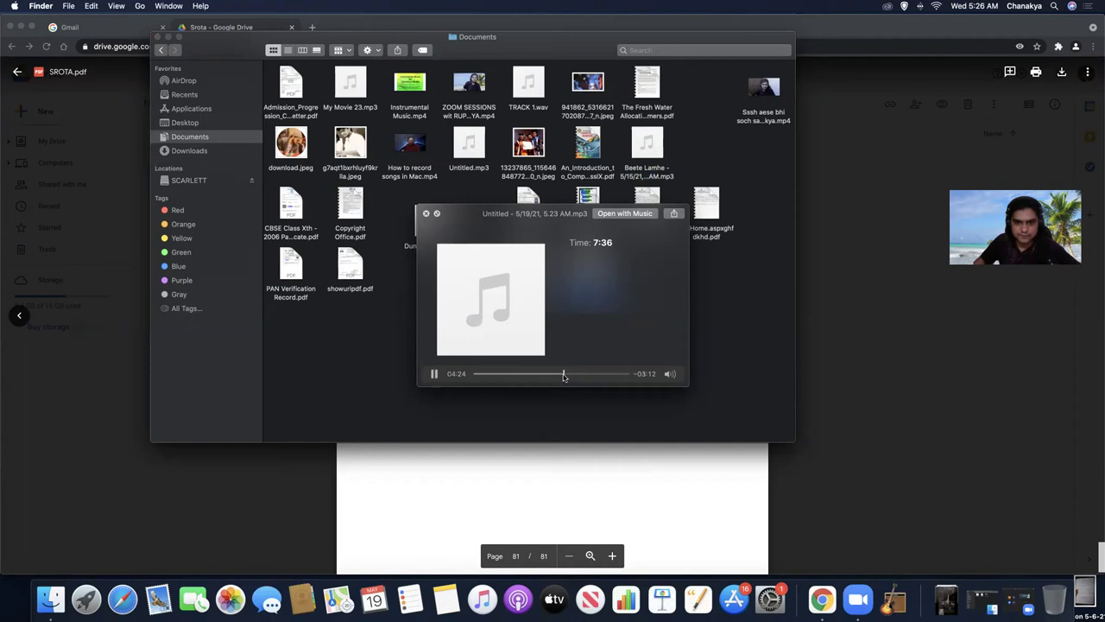
{"action": "left_click", "coordinate": [425, 214]}
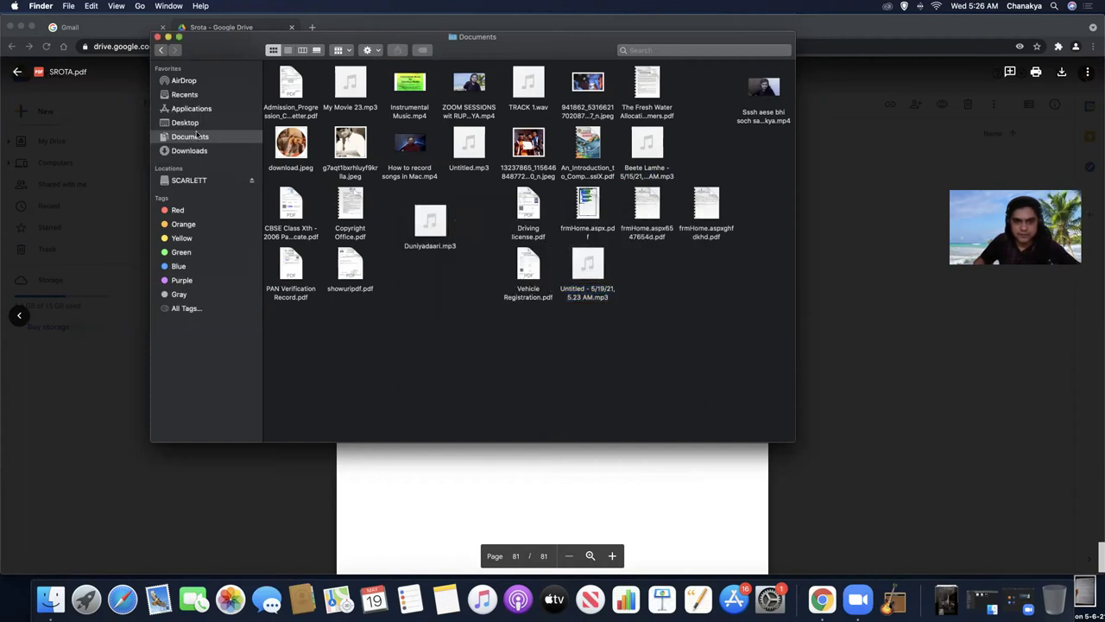
Step: Close the Documents window, glance over the last pages of SROTA.pdf and minimise the browser window
{"action": "left_click", "coordinate": [158, 37]}
{"action": "left_click", "coordinate": [688, 461]}
{"action": "scroll", "coordinate": [681, 420], "scroll_direction": "up", "scroll_amount": 10}
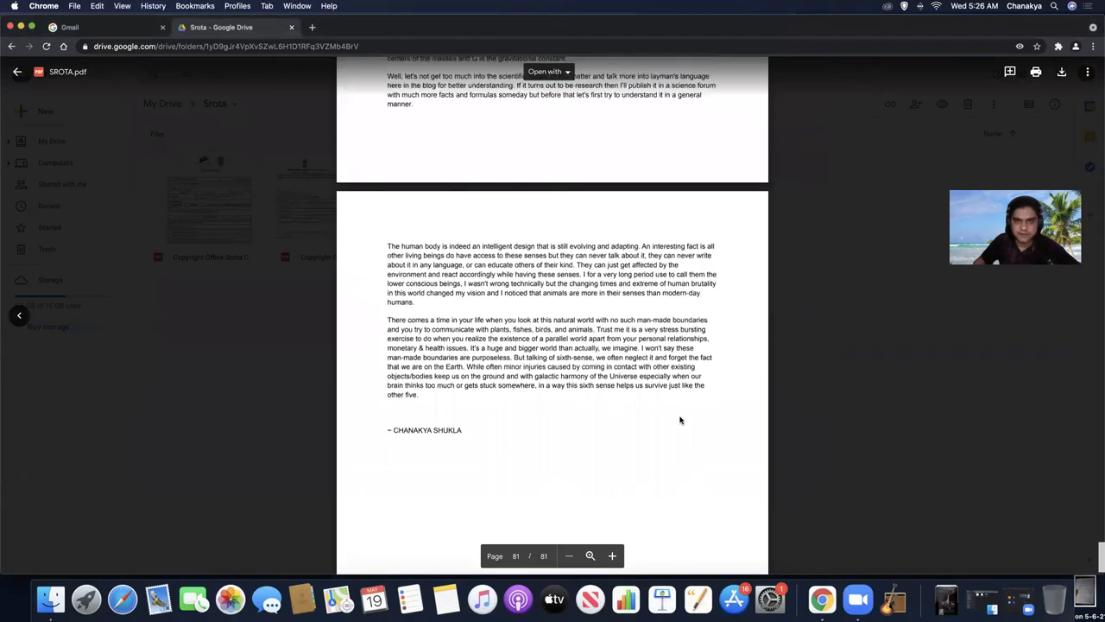
{"action": "scroll", "coordinate": [658, 386], "scroll_direction": "down", "scroll_amount": 6}
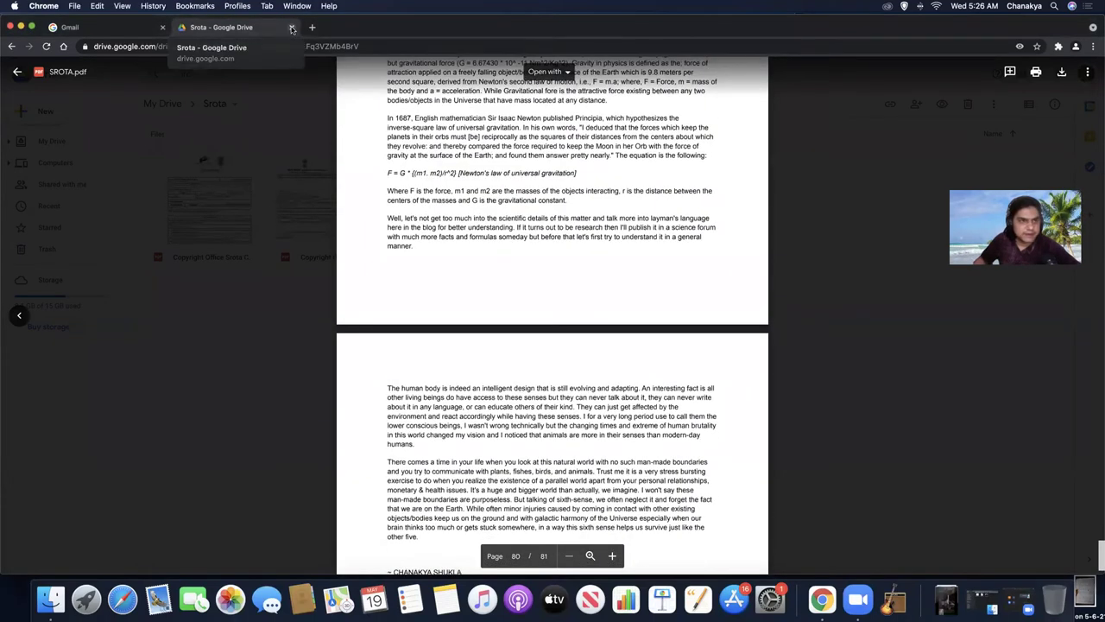
{"action": "left_click", "coordinate": [20, 27]}
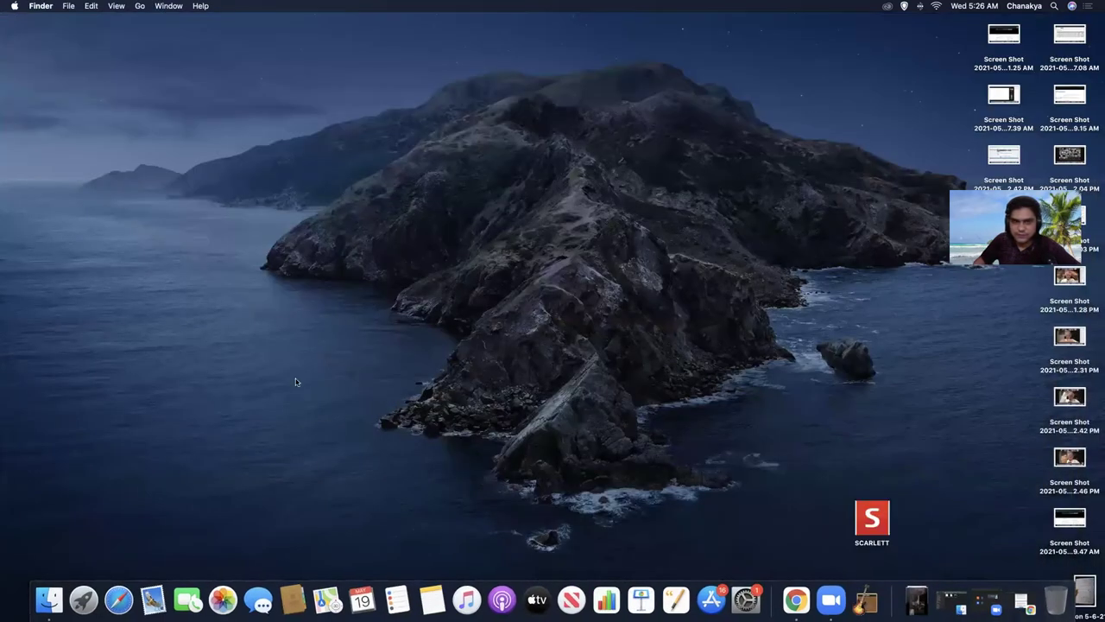
Step: Move "Untitled - 5/19/21, 5.23 AM.mp3" from the Documents folder to the desktop and minimise the Finder window
{"action": "left_click", "coordinate": [45, 597]}
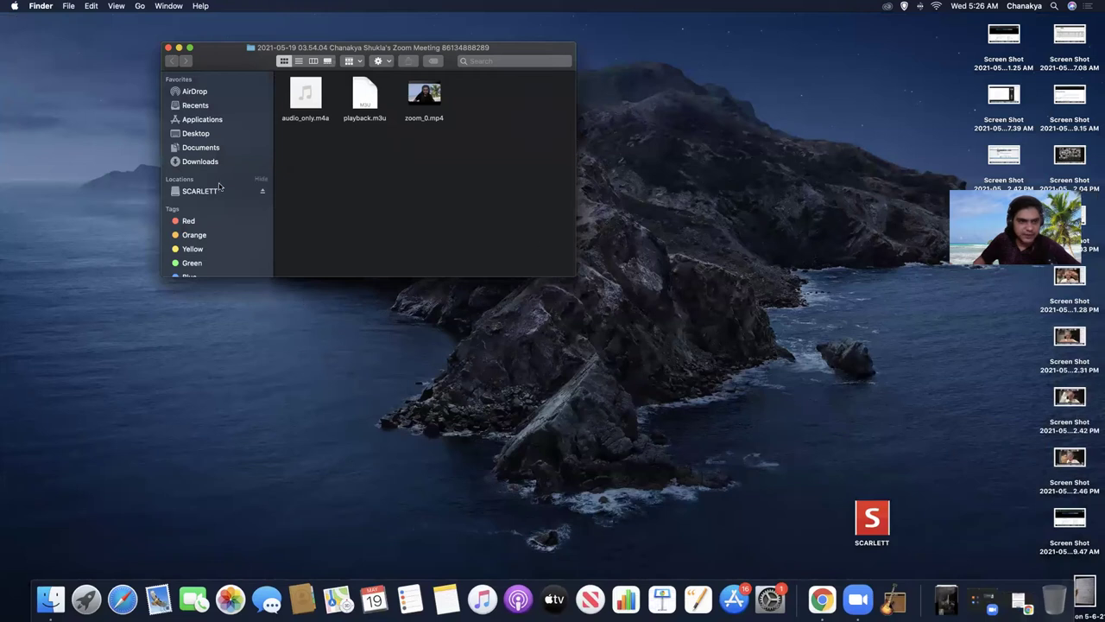
{"action": "left_click", "coordinate": [220, 149]}
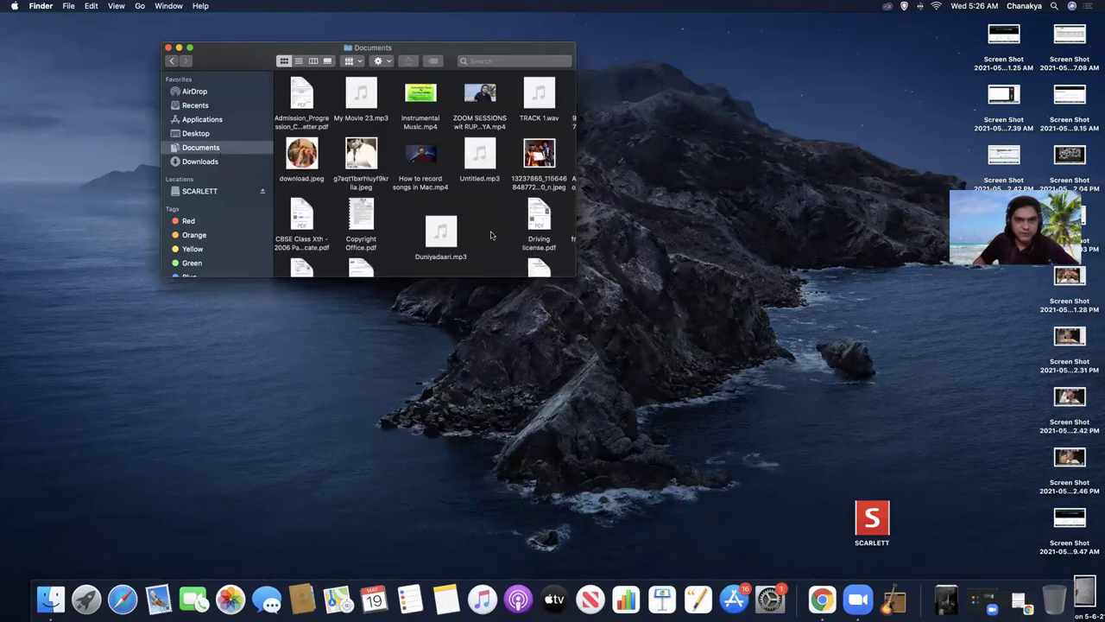
{"action": "scroll", "coordinate": [491, 234], "scroll_direction": "down", "scroll_amount": 3}
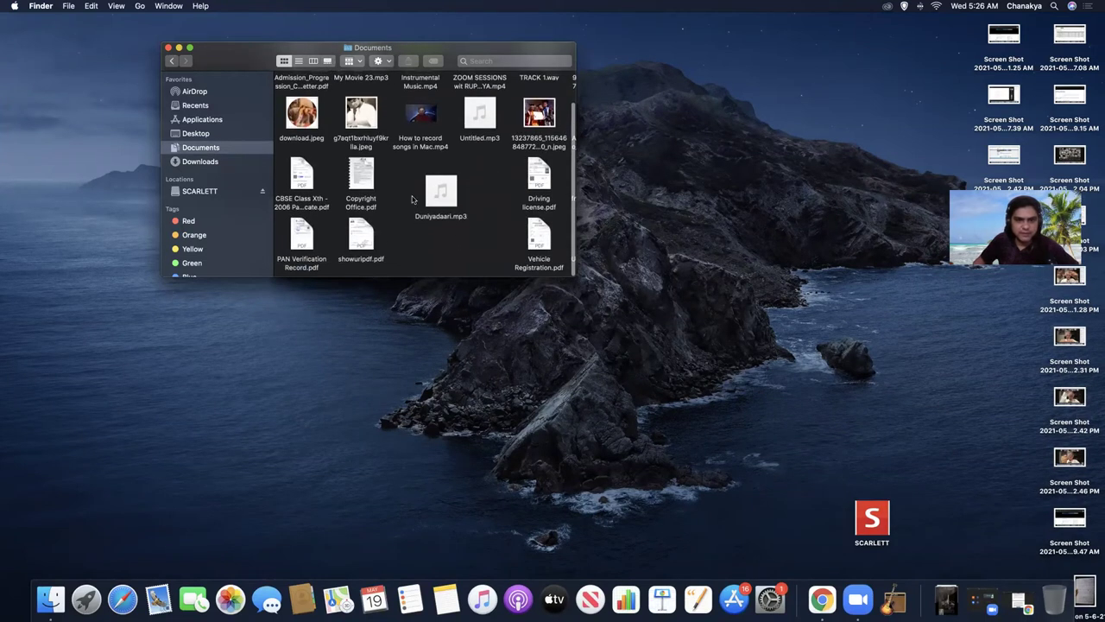
{"action": "left_click", "coordinate": [226, 162]}
{"action": "key", "text": "super+bracketleft"}
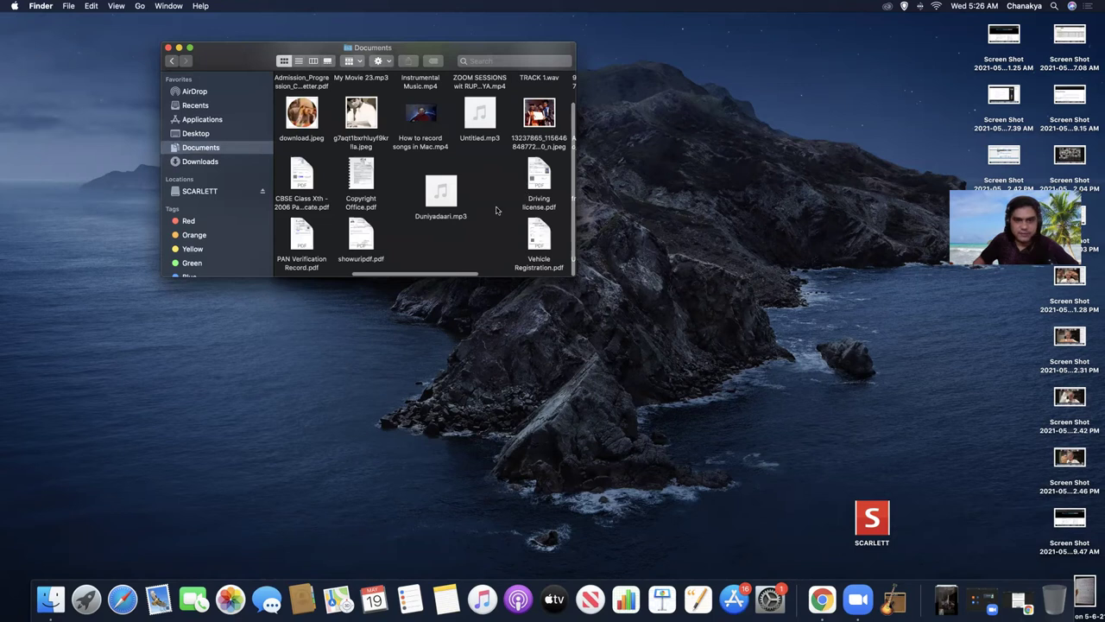
{"action": "scroll", "coordinate": [496, 209], "scroll_direction": "right", "scroll_amount": 5}
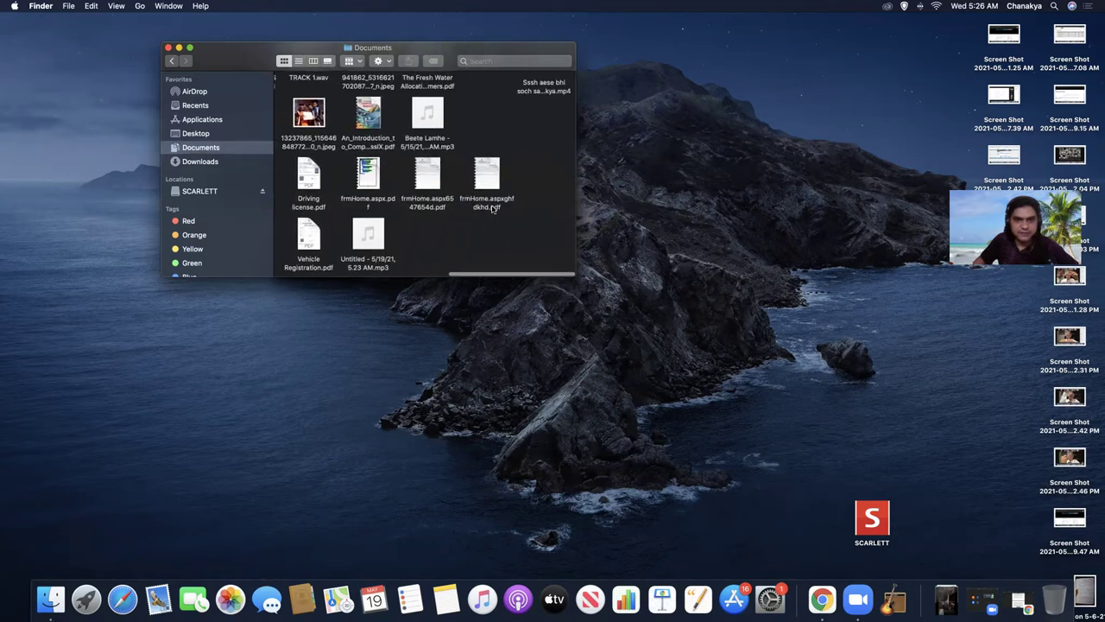
{"action": "scroll", "coordinate": [518, 181], "scroll_direction": "left", "scroll_amount": 2}
{"action": "key", "text": "u"}
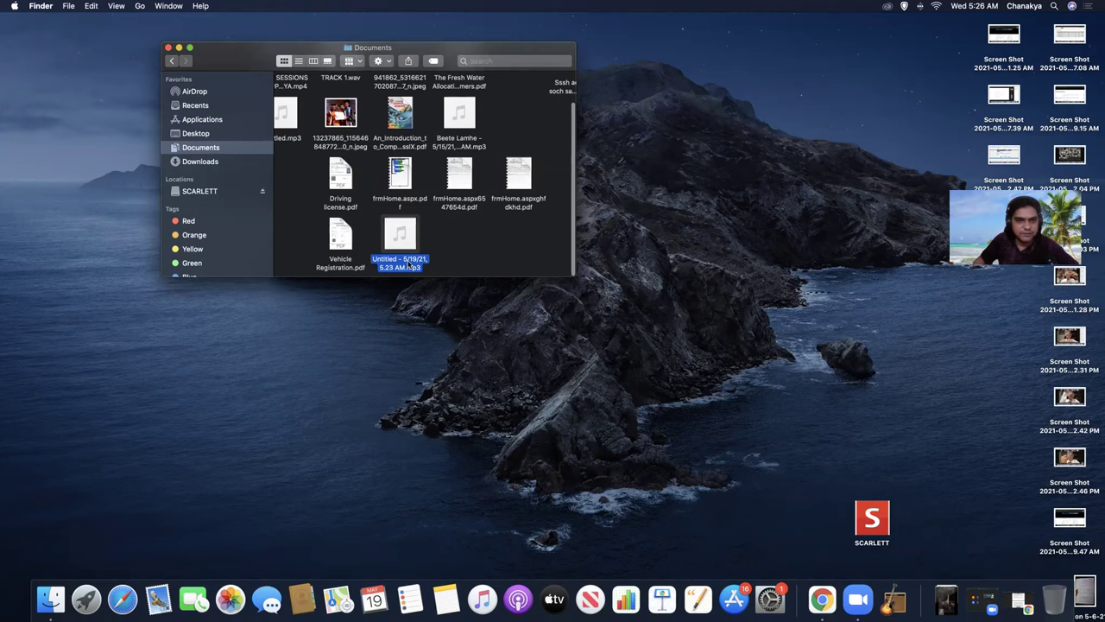
{"action": "left_click_drag", "start_coordinate": [407, 267], "coordinate": [118, 353]}
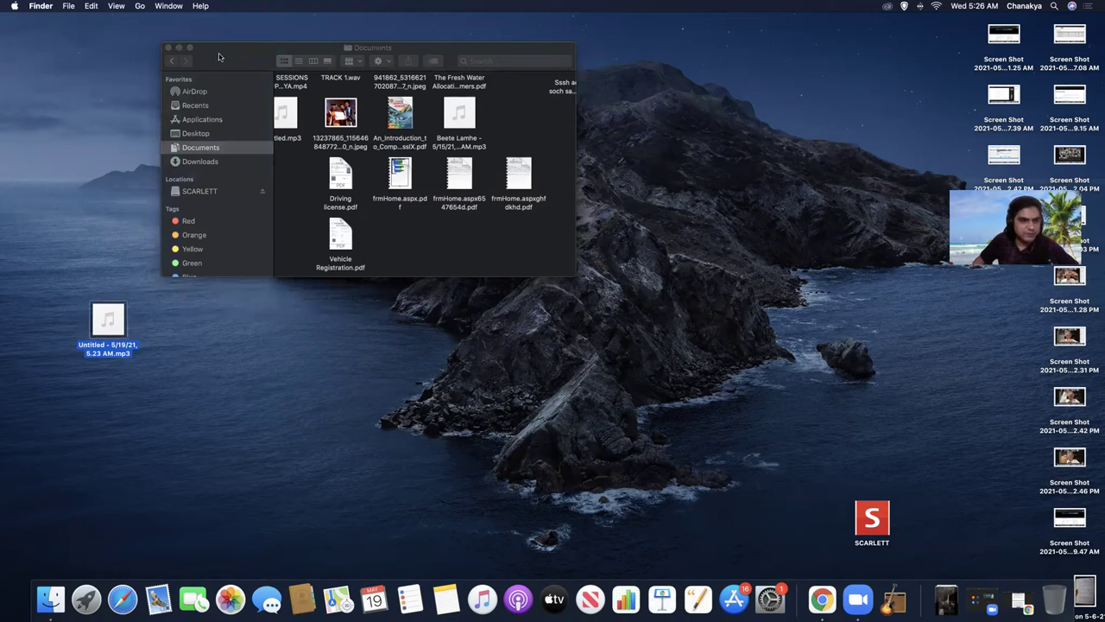
{"action": "left_click", "coordinate": [179, 47]}
{"action": "left_click", "coordinate": [211, 299]}
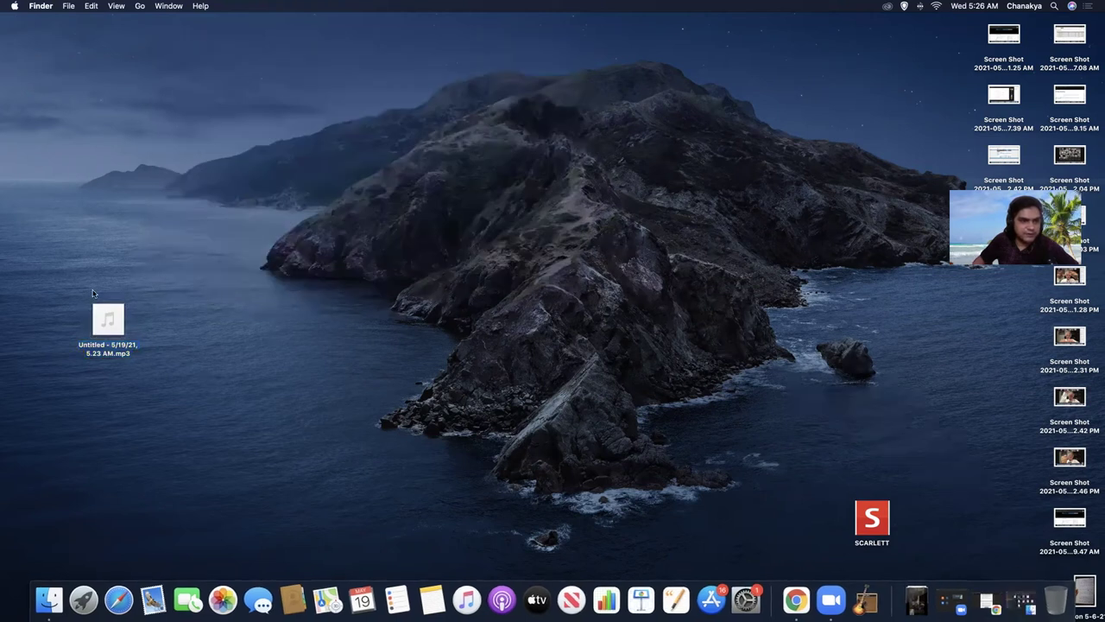
Step: Replace "Untitled" with "Sixth Sense Audio Book" in the desktop MP3's file name, keeping the date and time
{"action": "left_click", "coordinate": [93, 350]}
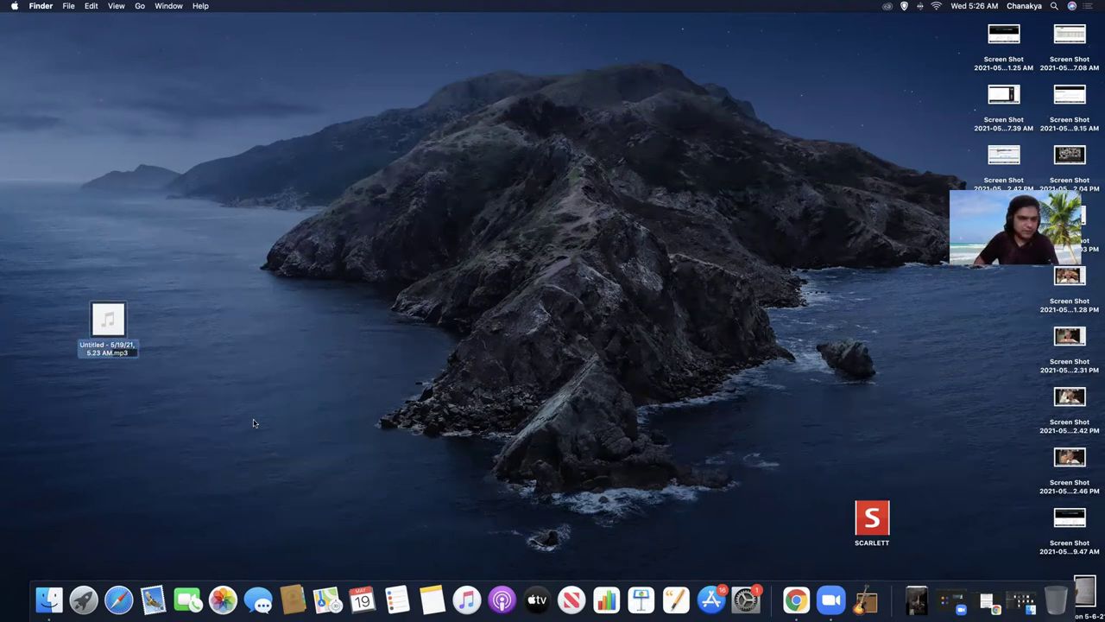
{"action": "key", "text": "Return"}
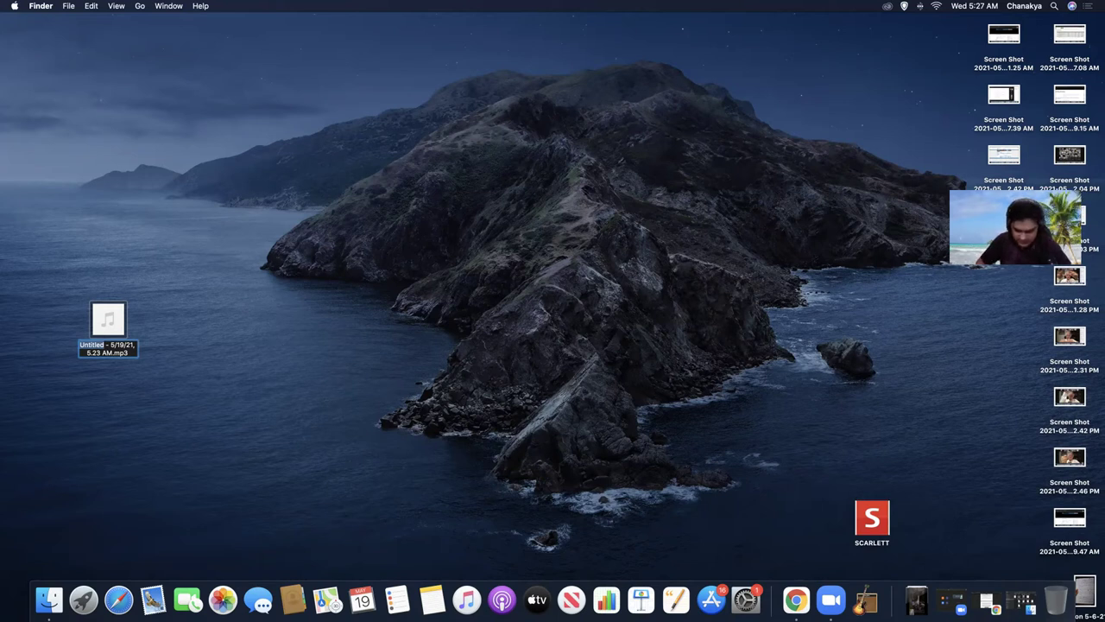
{"action": "type", "text": "Sixth s"}
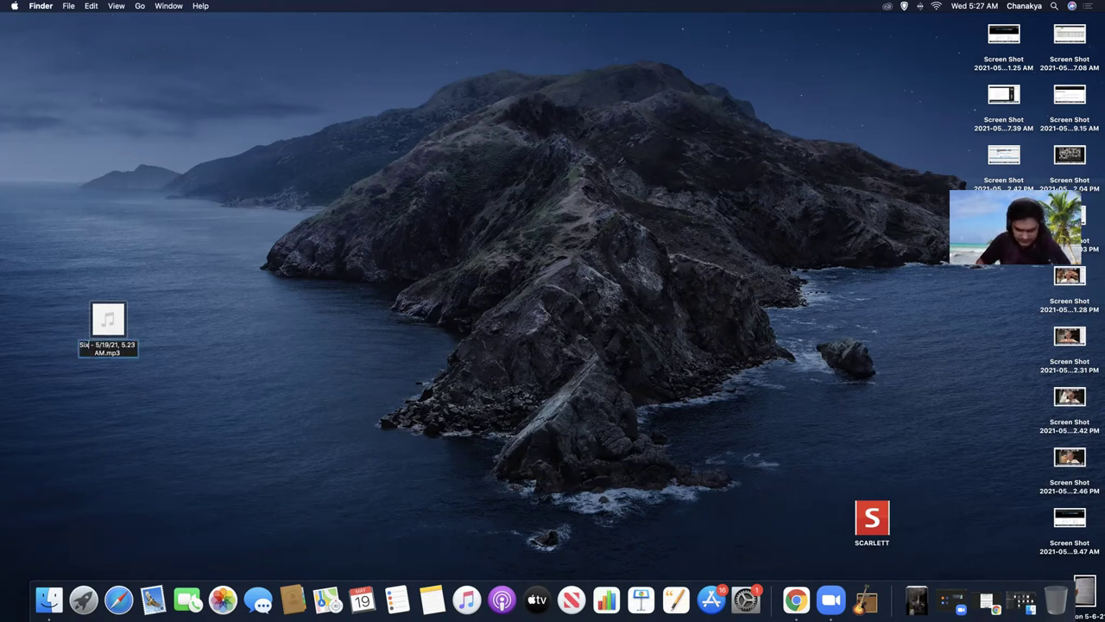
{"action": "key", "text": "BackSpace"}
{"action": "type", "text": "Sense"}
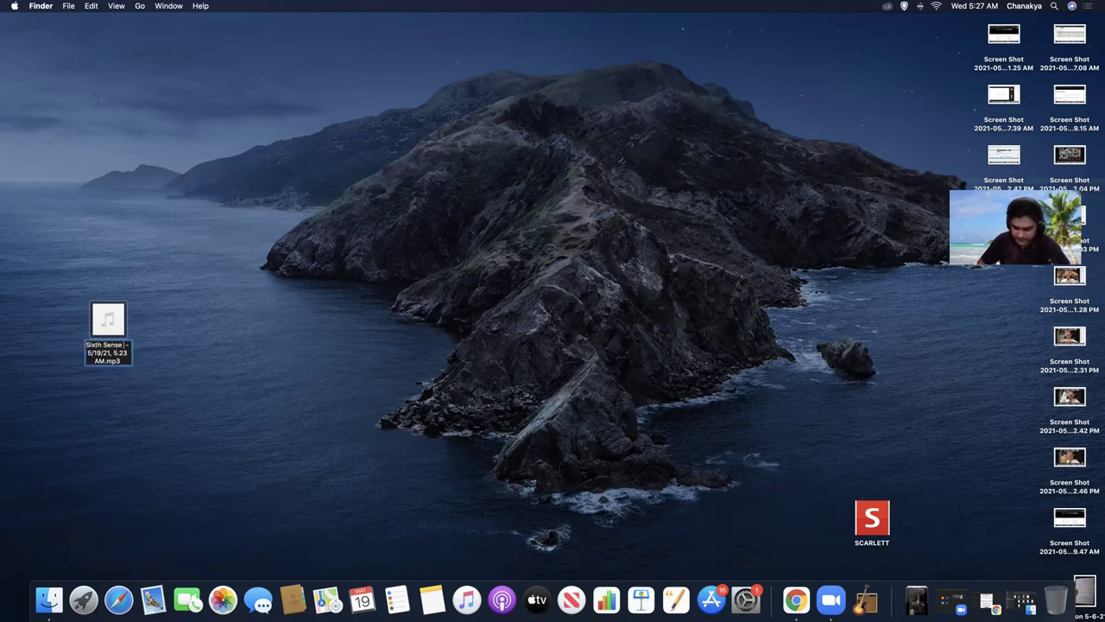
{"action": "type", "text": " Audio B"}
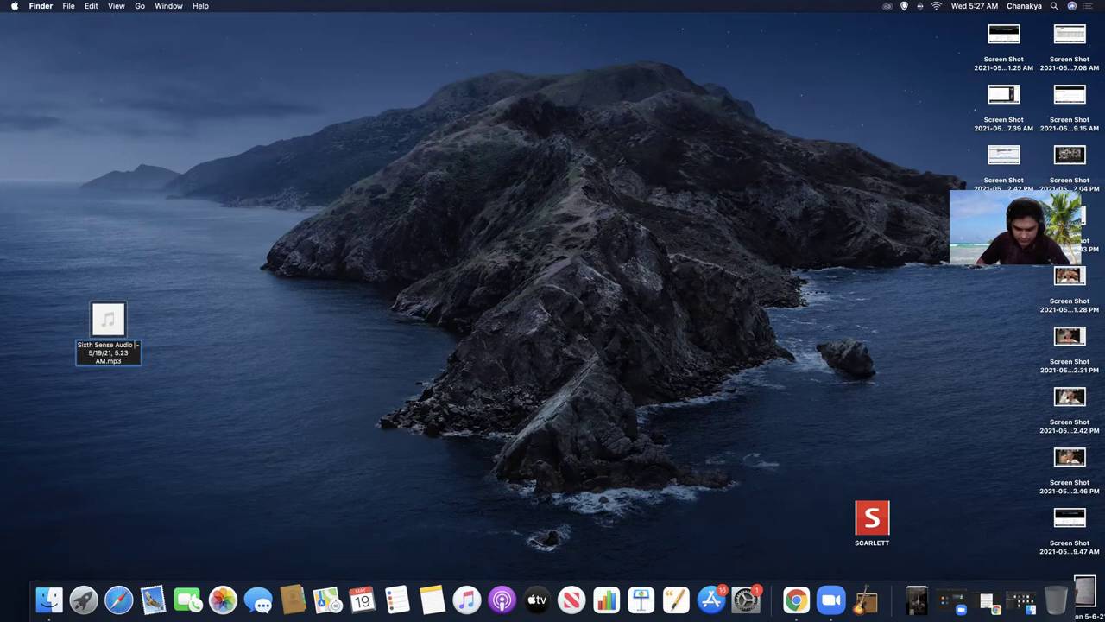
{"action": "type", "text": "ook"}
{"action": "key", "text": "Return"}
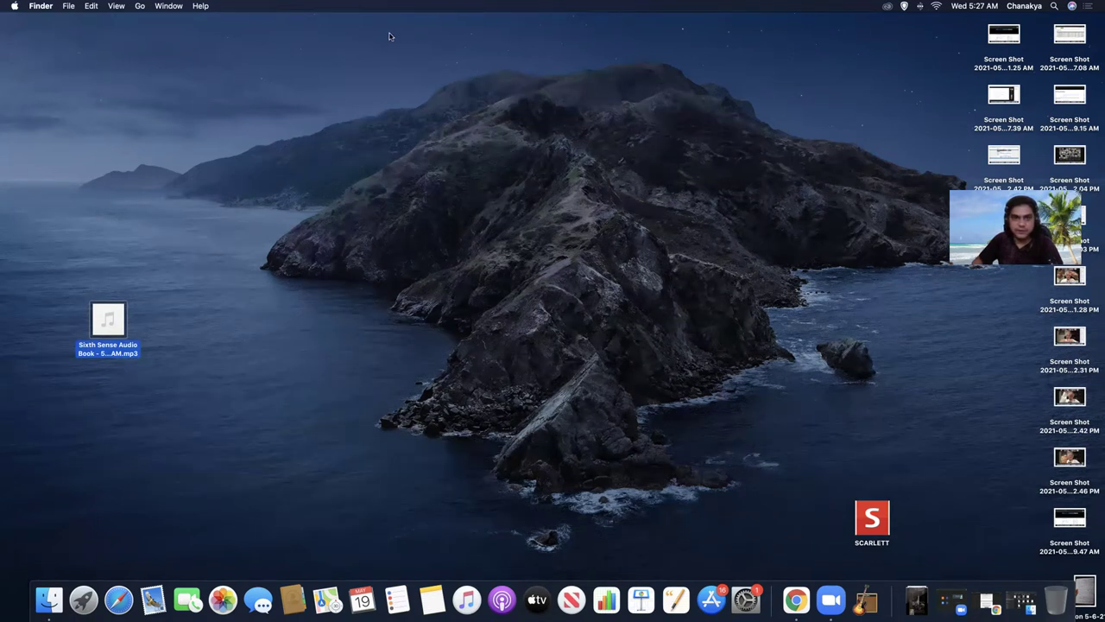
{"action": "left_click", "coordinate": [229, 356]}
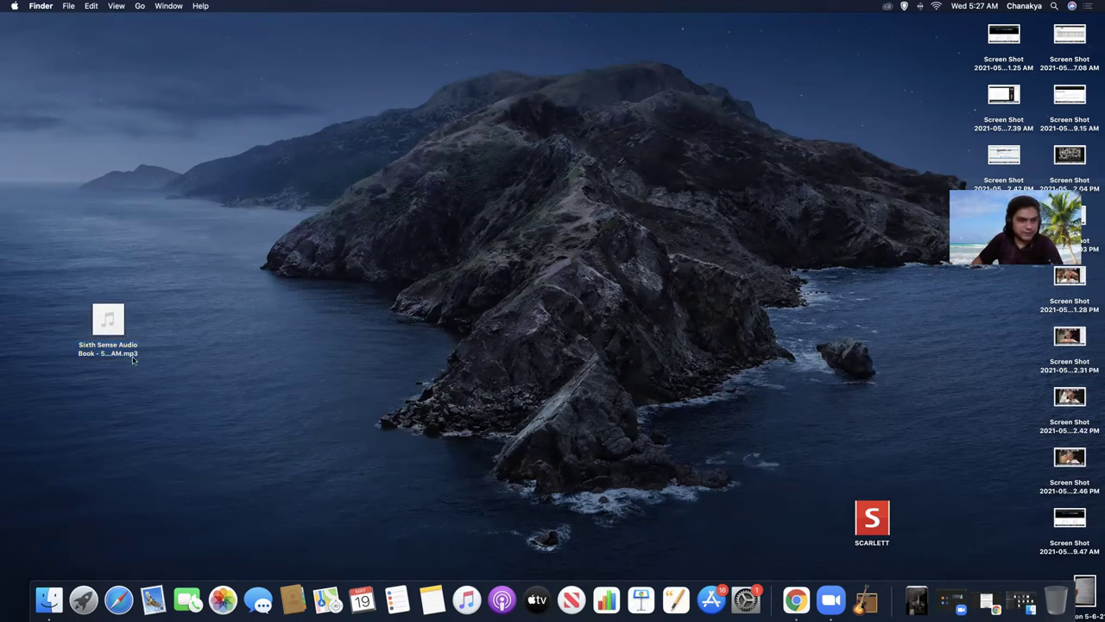